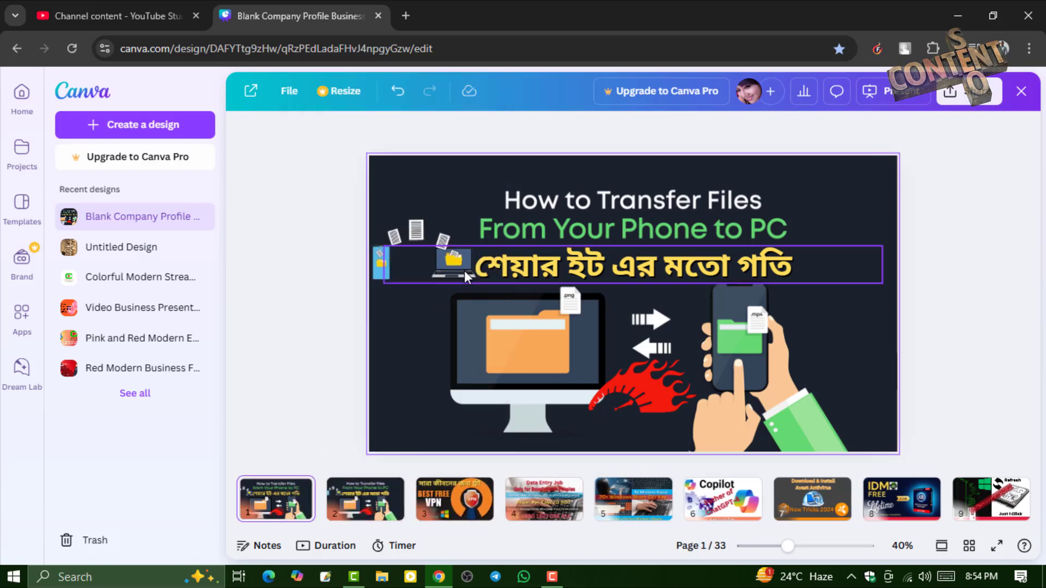
- Delete the full-page phone-to-PC picture and the small phone-to-laptop file transfer graphic from page 1
{"action": "left_click", "coordinate": [557, 205]}
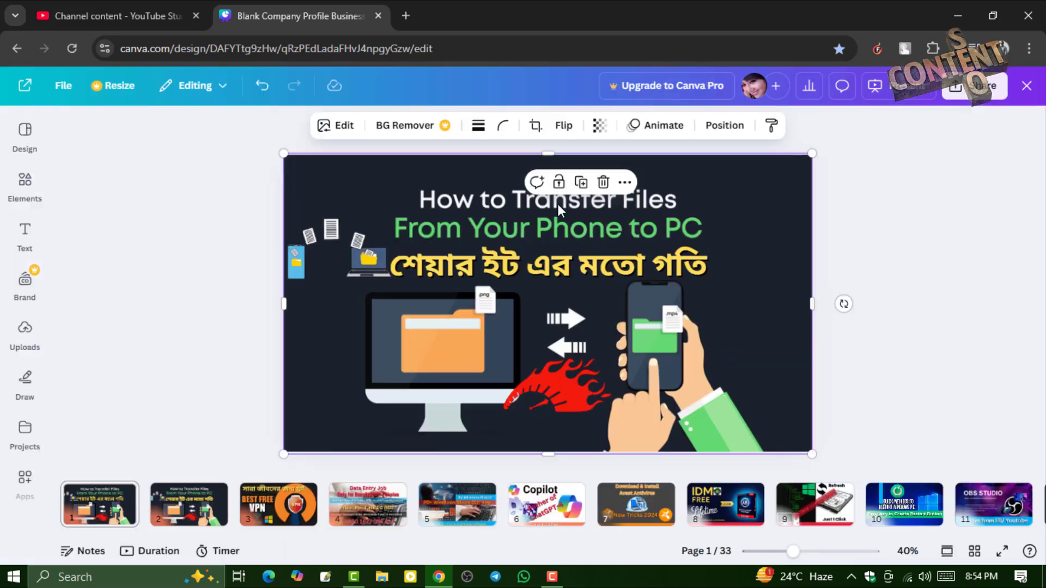
{"action": "left_click", "coordinate": [569, 175]}
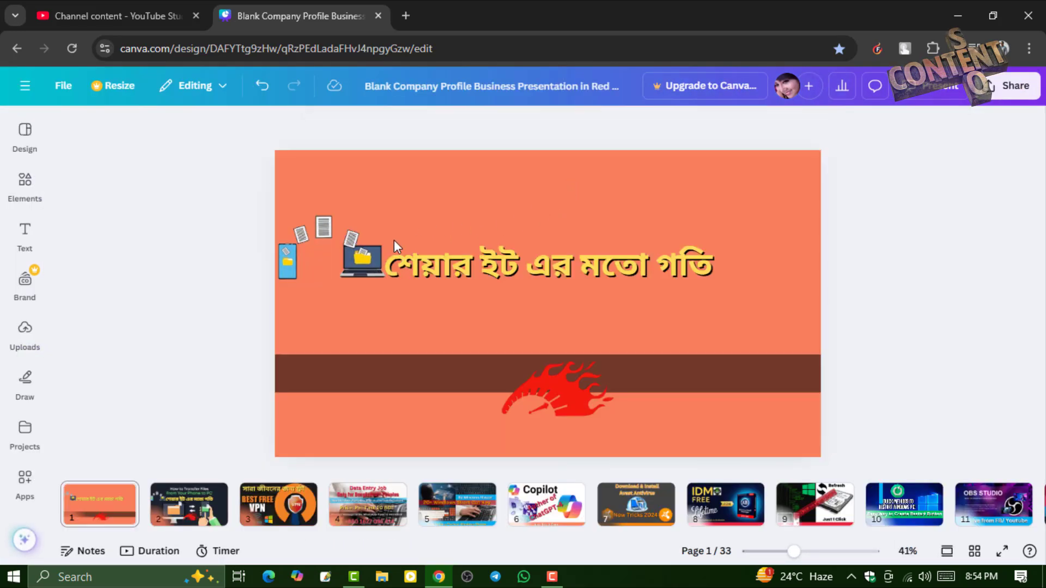
{"action": "left_click", "coordinate": [365, 259]}
{"action": "left_click", "coordinate": [330, 231]}
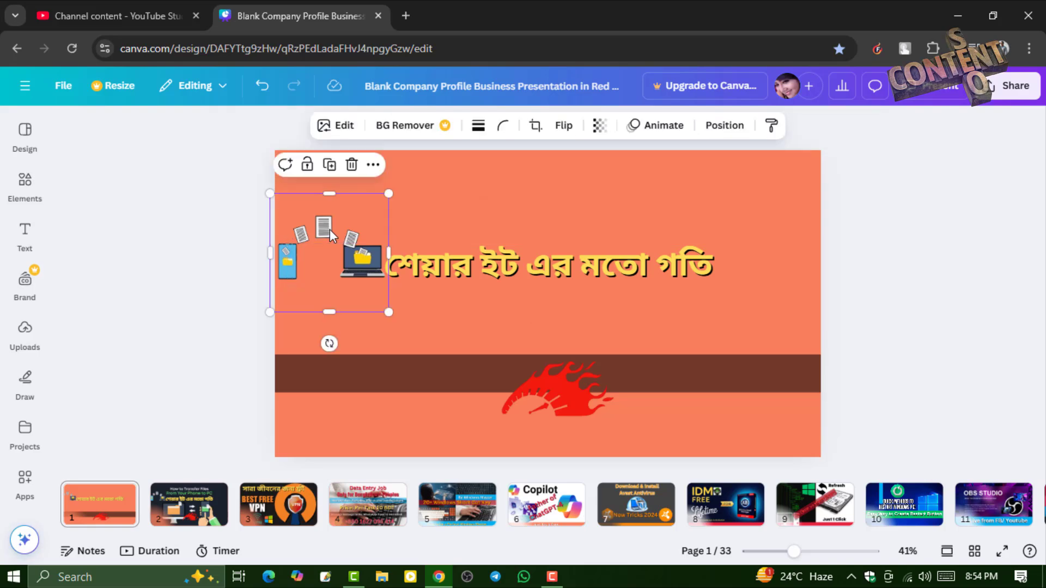
{"action": "left_click", "coordinate": [354, 169]}
- Delete the red flaming speedometer graphic and the dark horizontal band from page 1
{"action": "left_click", "coordinate": [536, 384]}
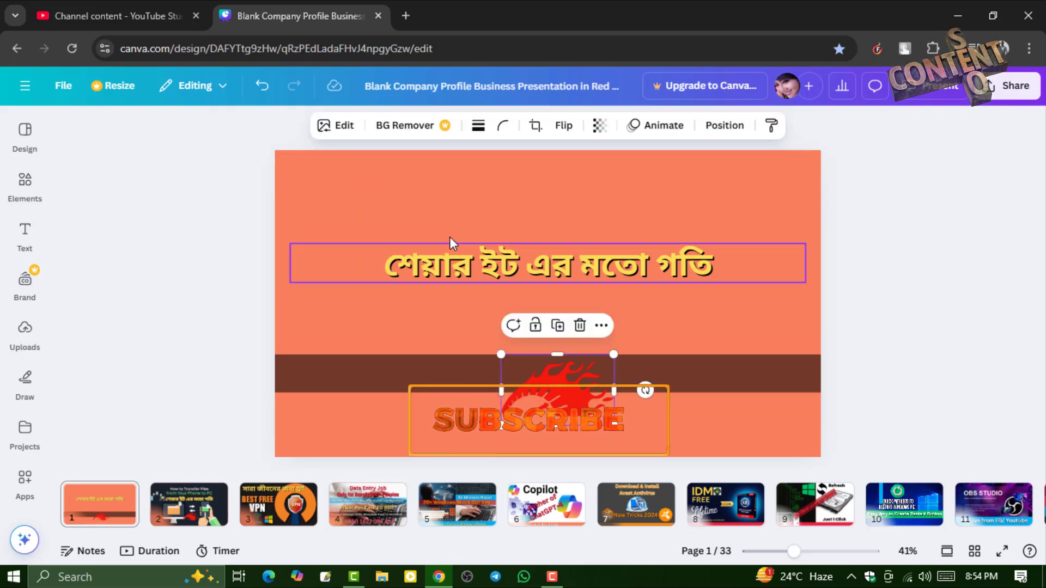
{"action": "left_click", "coordinate": [578, 326]}
{"action": "left_click", "coordinate": [531, 367]}
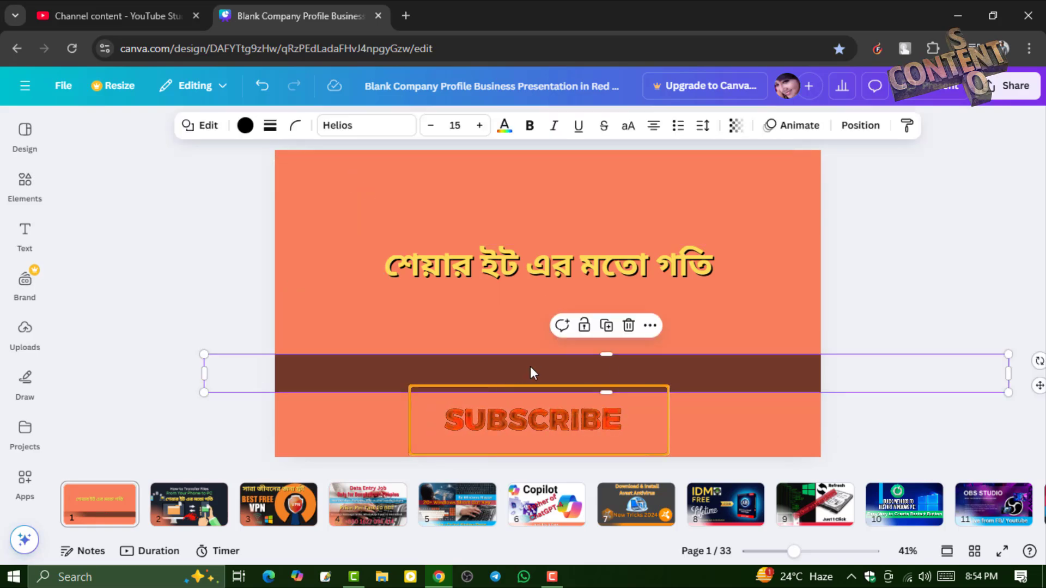
{"action": "left_click", "coordinate": [628, 326]}
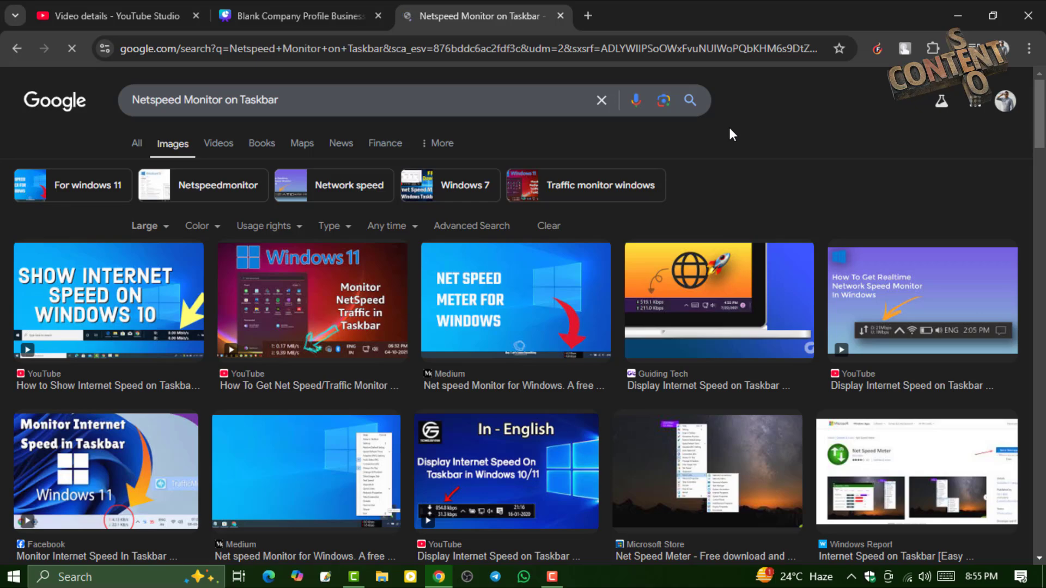
- Browse the "Netspeed Monitor on Taskbar" image results and open the preview of the Guiding Tech globe-and-rocket image
{"action": "scroll", "coordinate": [756, 218], "scroll_direction": "down", "scroll_amount": 3}
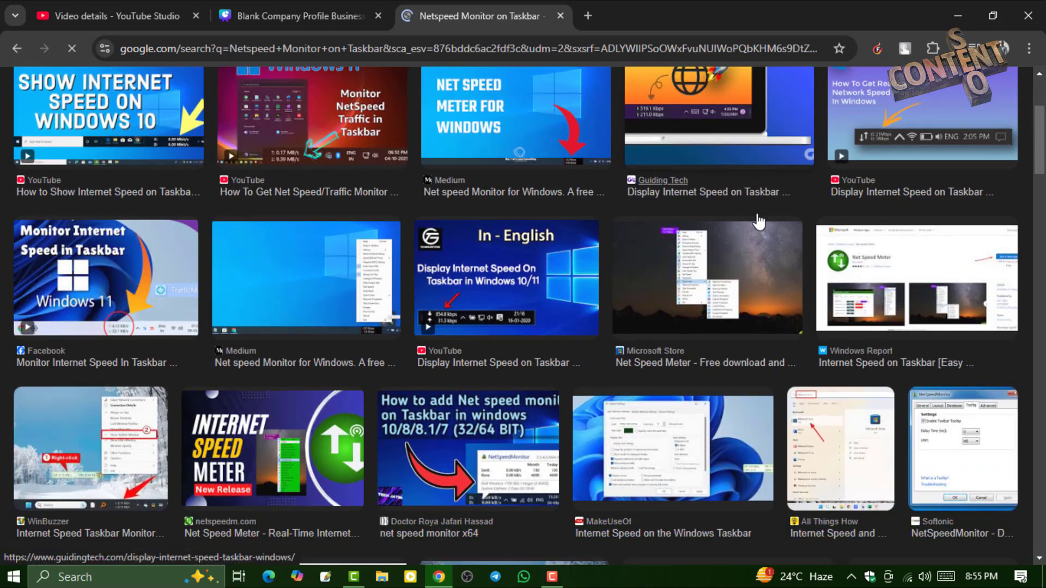
{"action": "scroll", "coordinate": [758, 221], "scroll_direction": "down", "scroll_amount": 2}
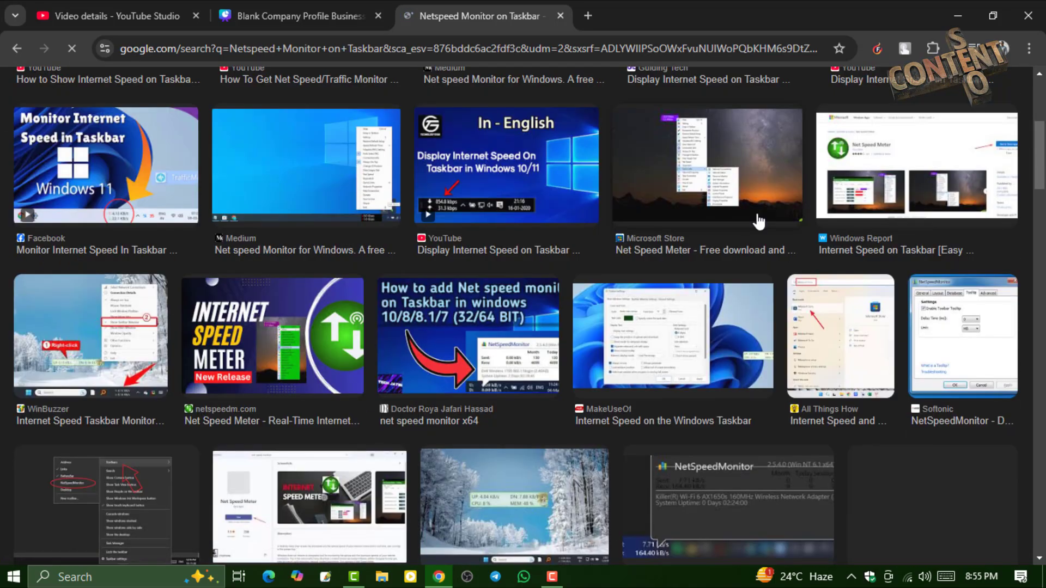
{"action": "scroll", "coordinate": [758, 221], "scroll_direction": "down", "scroll_amount": 3}
{"action": "scroll", "coordinate": [759, 217], "scroll_direction": "up", "scroll_amount": 3}
{"action": "scroll", "coordinate": [759, 221], "scroll_direction": "up", "scroll_amount": 4}
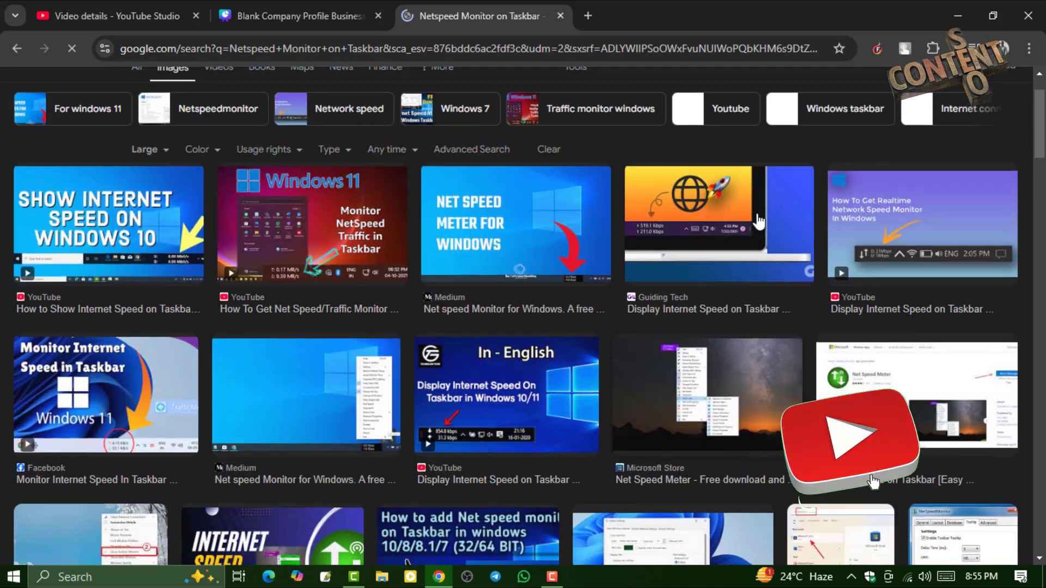
{"action": "scroll", "coordinate": [757, 218], "scroll_direction": "up", "scroll_amount": 2}
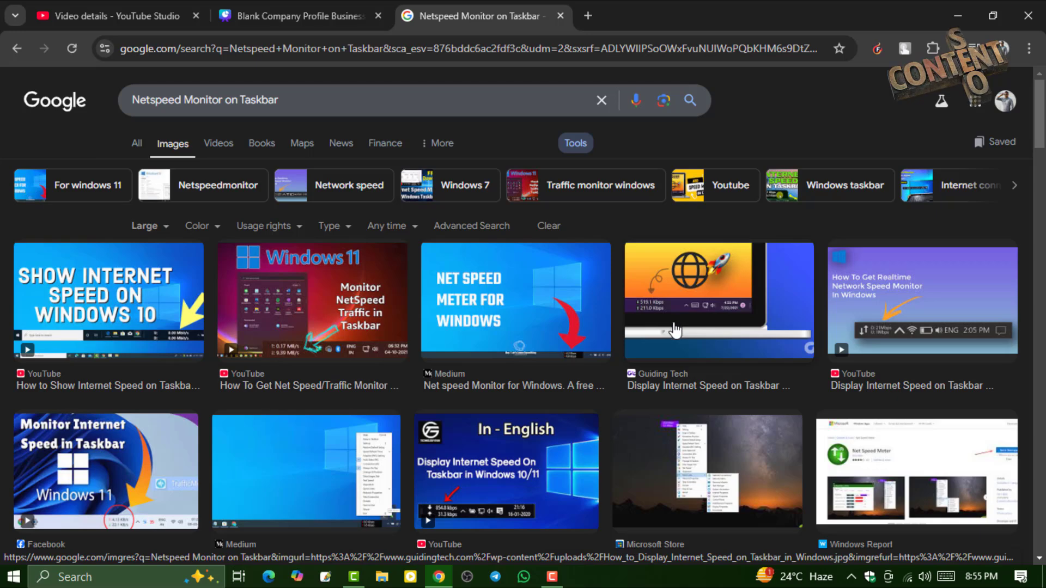
{"action": "left_click", "coordinate": [286, 15]}
{"action": "left_click", "coordinate": [469, 15]}
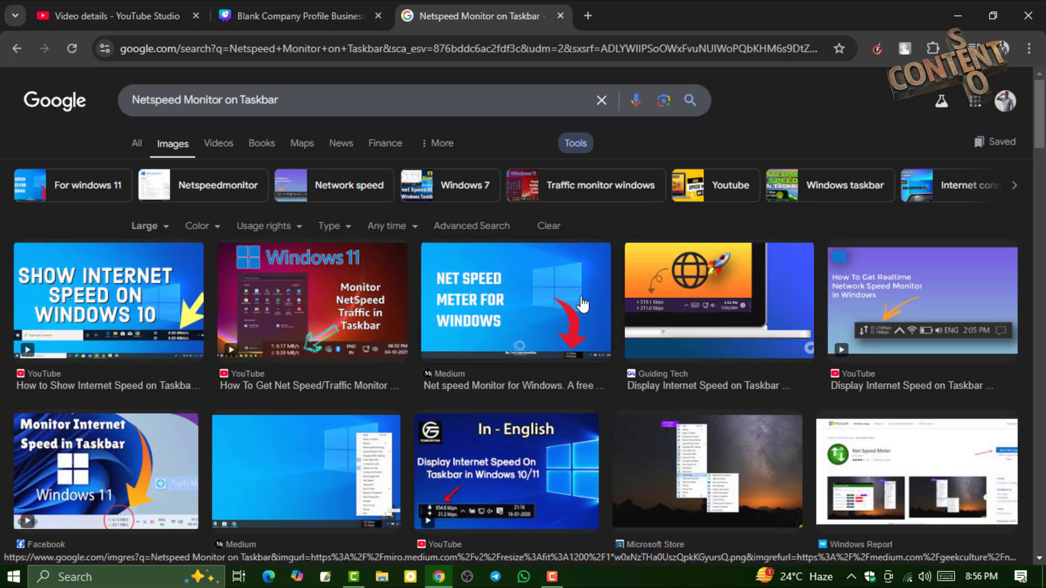
{"action": "key", "text": "Right"}
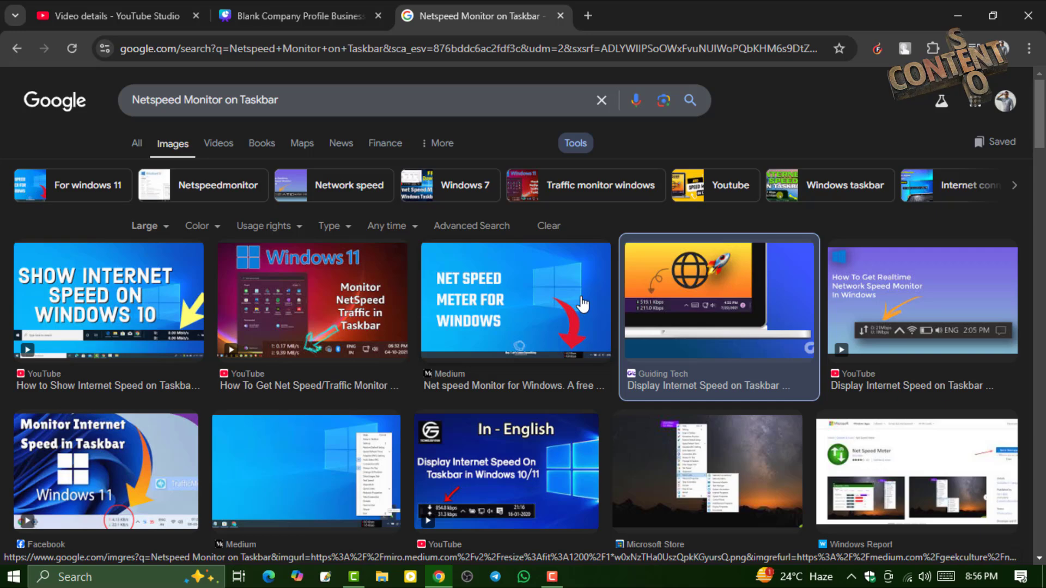
{"action": "key", "text": "Return"}
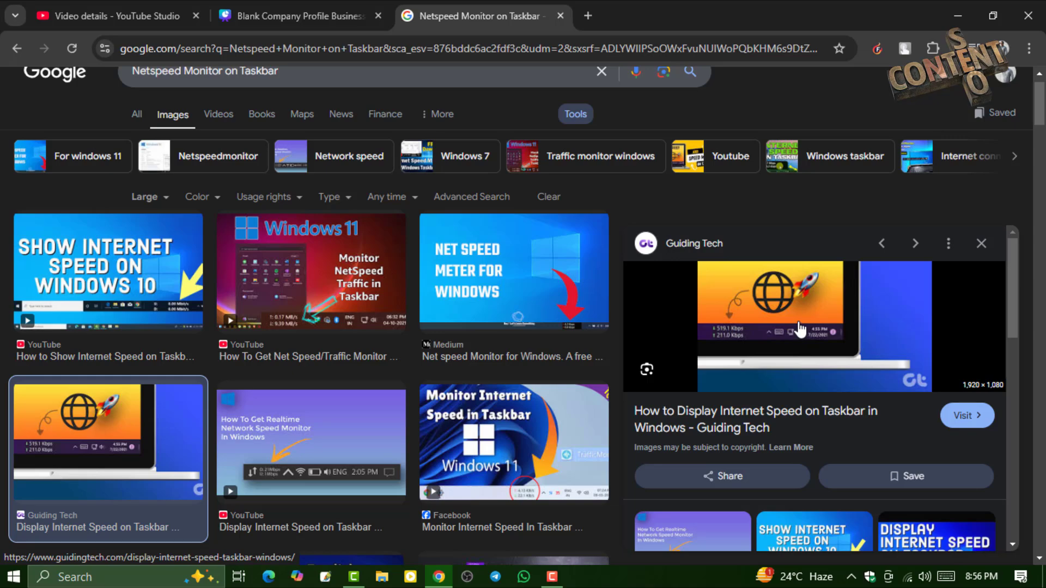
- Bring the previewed Guiding Tech image from the Google results onto page 1 of the Canva design
{"action": "left_click", "coordinate": [328, 7]}
{"action": "left_click", "coordinate": [486, 7]}
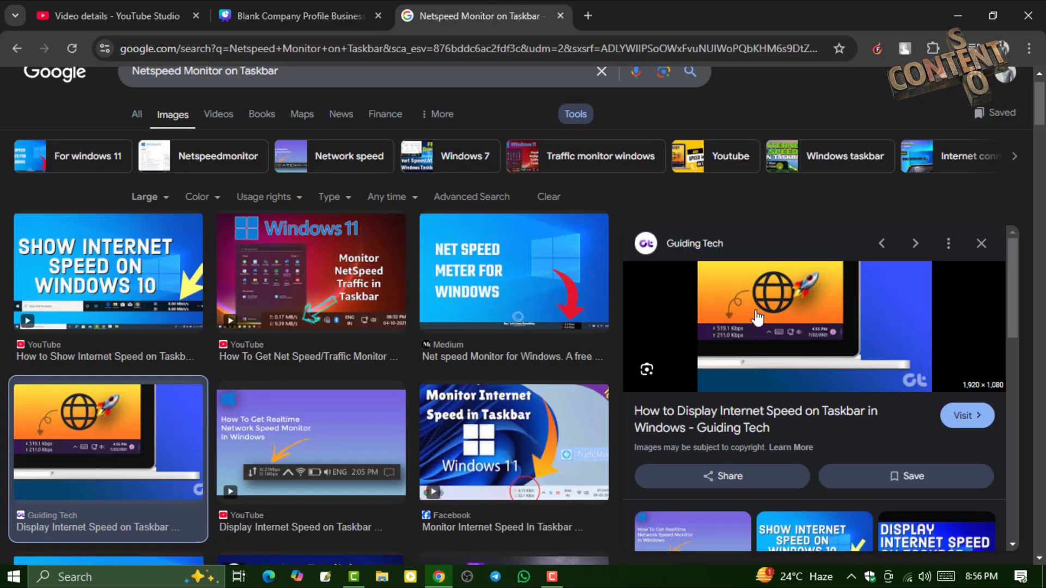
{"action": "left_click_drag", "start_coordinate": [781, 319], "coordinate": [520, 328]}
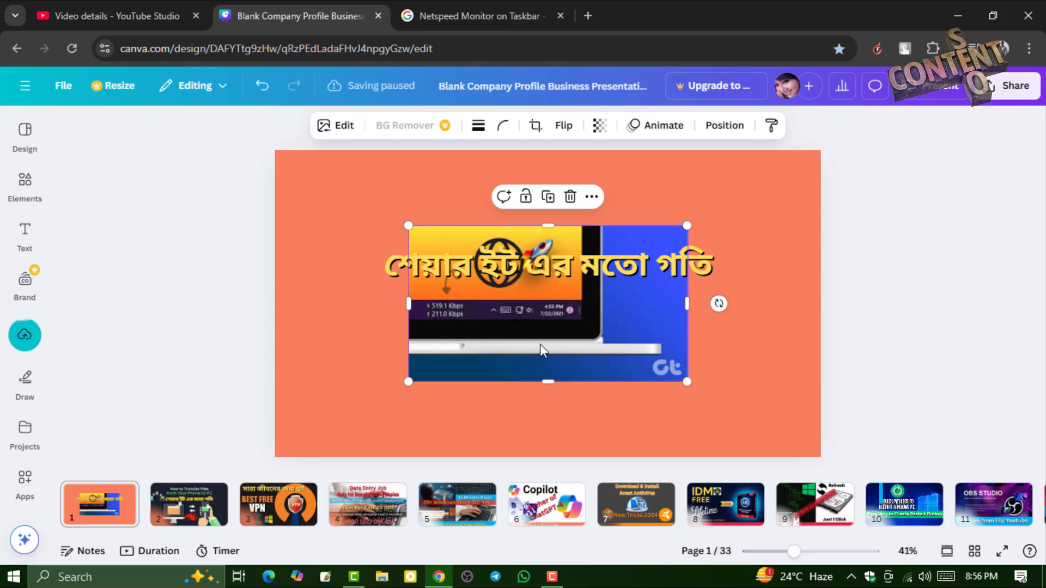
- Move the inserted image below the Bengali text and crop it to the globe, rocket and taskbar strip
{"action": "left_click_drag", "start_coordinate": [568, 305], "coordinate": [543, 363]}
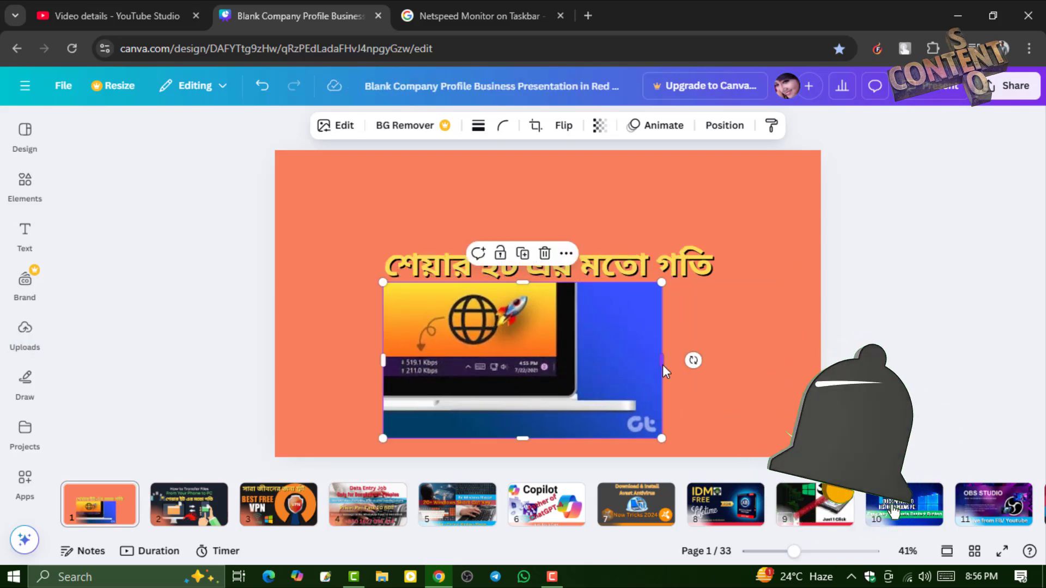
{"action": "left_click_drag", "start_coordinate": [663, 362], "coordinate": [555, 354]}
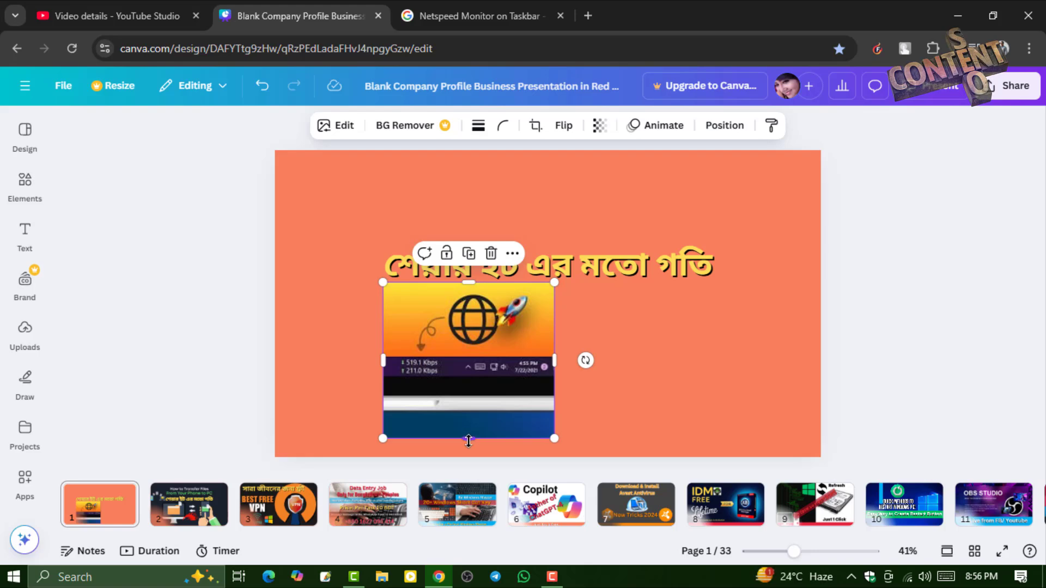
{"action": "left_click_drag", "start_coordinate": [469, 434], "coordinate": [470, 378]}
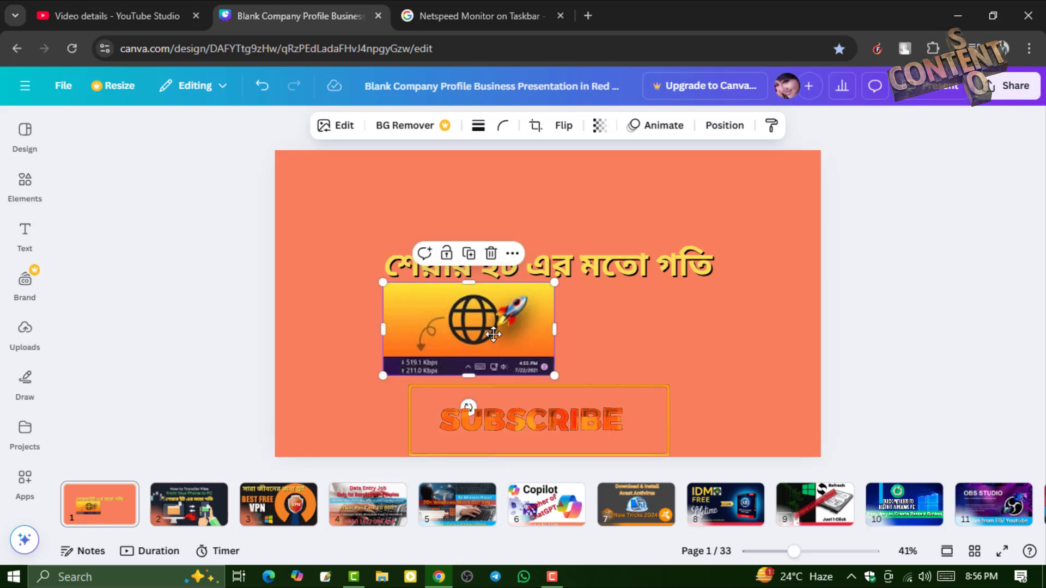
- Enlarge the cropped image to nearly fill the page and centre it, leaving a thin border of background colour
{"action": "left_click_drag", "start_coordinate": [509, 336], "coordinate": [399, 204]}
{"action": "left_click_drag", "start_coordinate": [444, 243], "coordinate": [641, 403]}
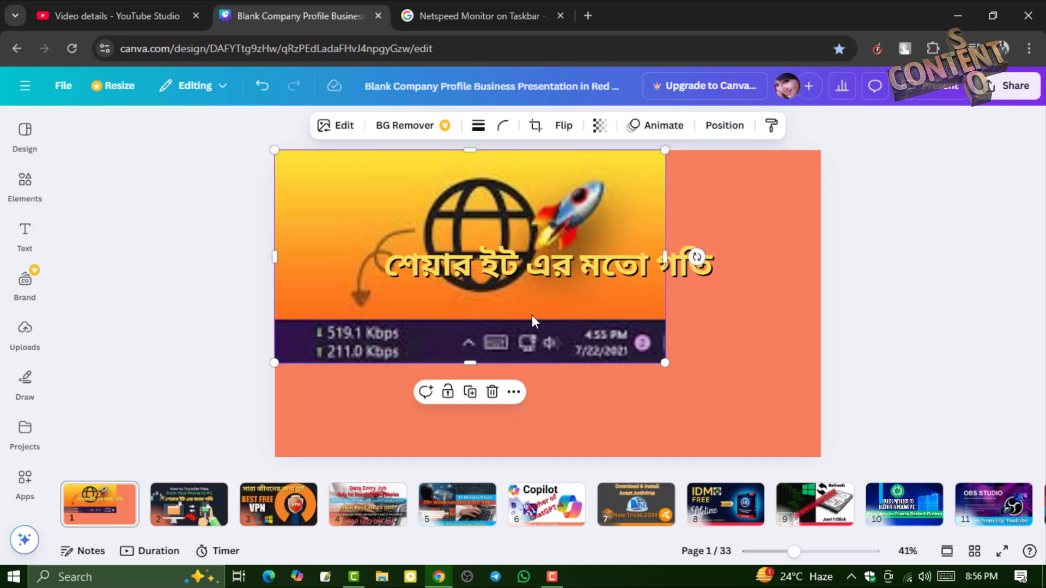
{"action": "left_click_drag", "start_coordinate": [664, 366], "coordinate": [817, 467]}
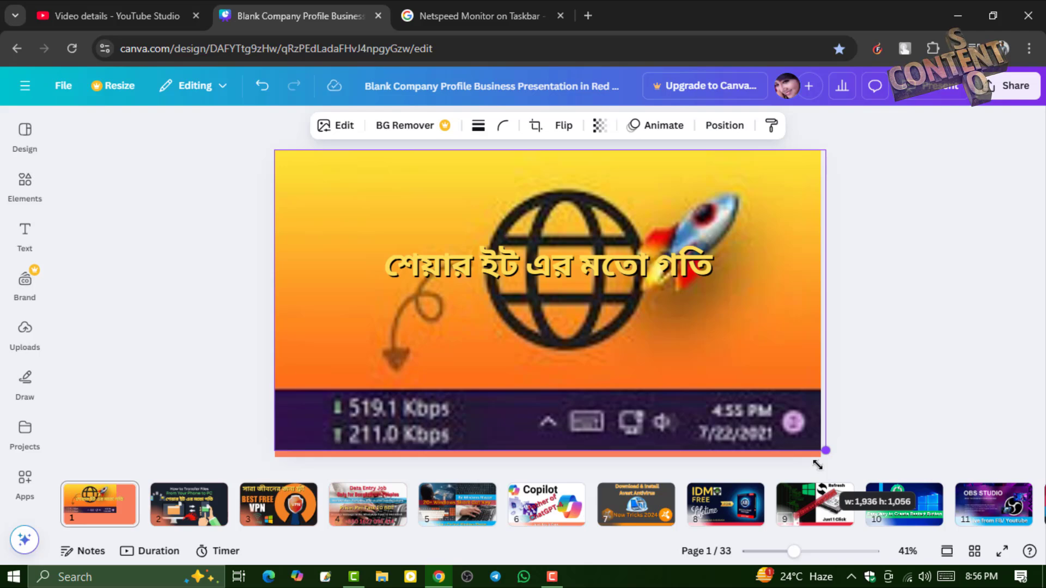
{"action": "left_click_drag", "start_coordinate": [817, 464], "coordinate": [795, 441]}
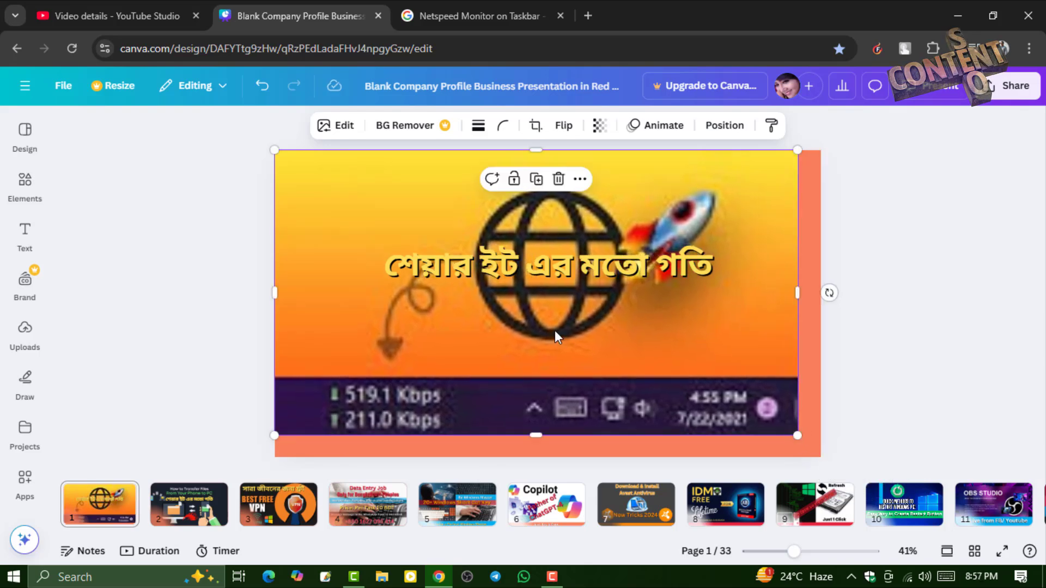
{"action": "mouse_move", "coordinate": [556, 327]}
{"action": "left_mouse_down"}
{"action": "mouse_move", "coordinate": [565, 330]}
{"action": "mouse_move", "coordinate": [556, 318]}
{"action": "left_mouse_up"}
{"action": "left_click", "coordinate": [898, 325]}
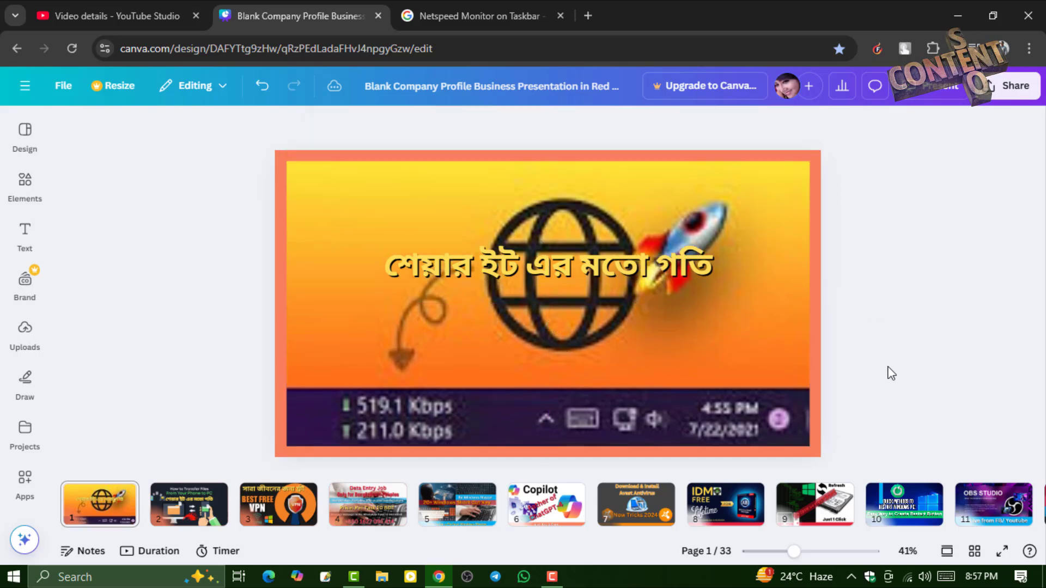
- Revisit the Guiding Tech preview in the Google image results, dismissing the Lens search, and return to the Canva design
{"action": "left_click", "coordinate": [594, 351]}
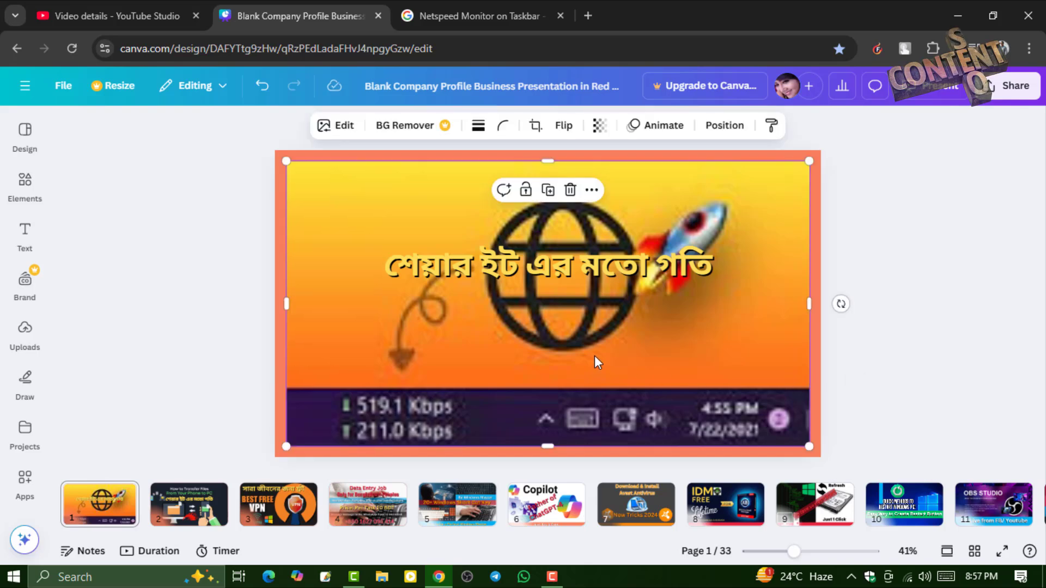
{"action": "left_click", "coordinate": [487, 14]}
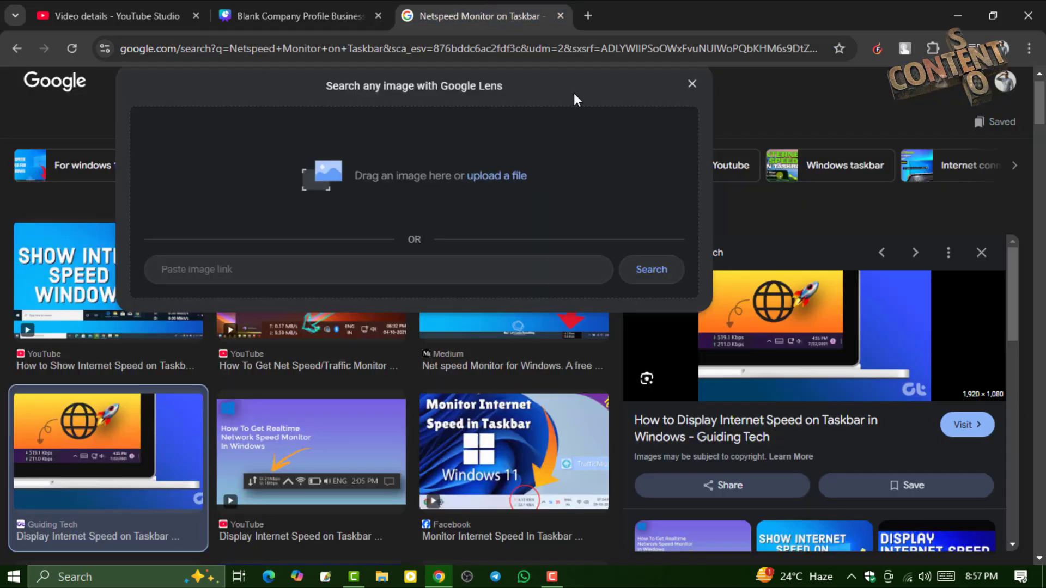
{"action": "left_click", "coordinate": [692, 84]}
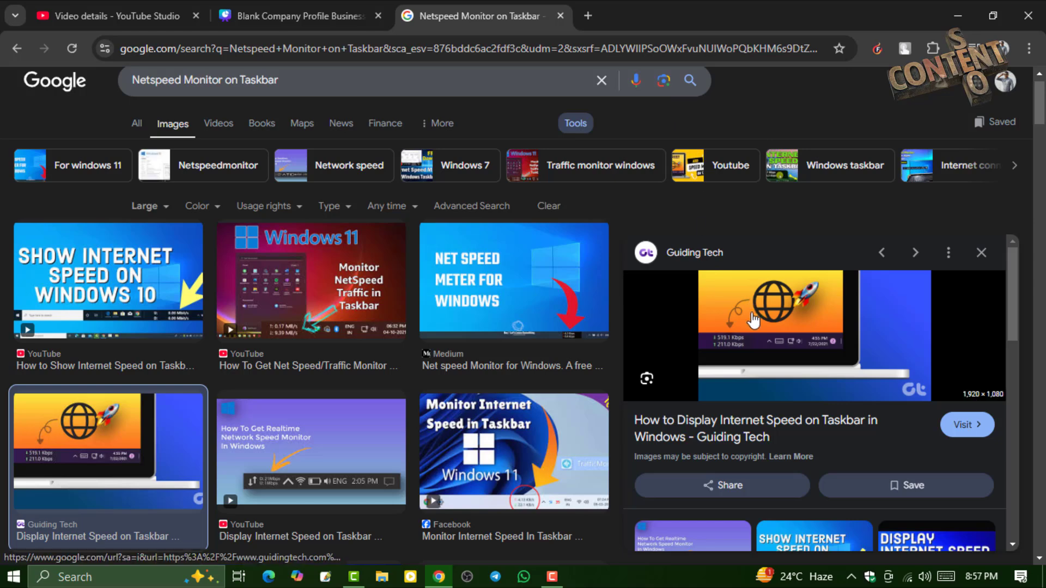
{"action": "left_click", "coordinate": [305, 16]}
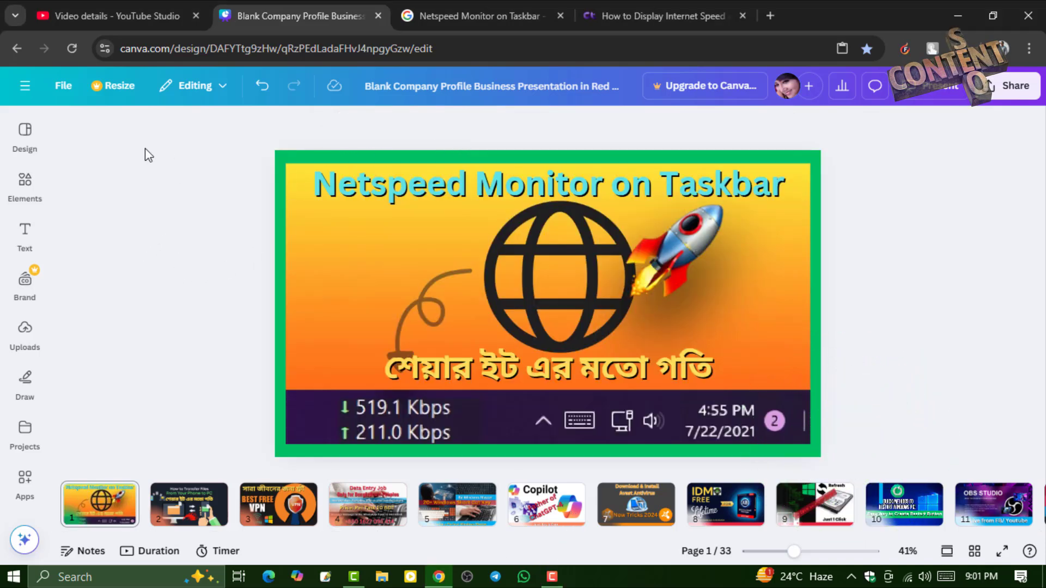
- Select the "Netspeed Monitor on Taskbar" headline and look through the available text styles and font combinations
{"action": "left_click", "coordinate": [486, 201]}
{"action": "left_click", "coordinate": [22, 239]}
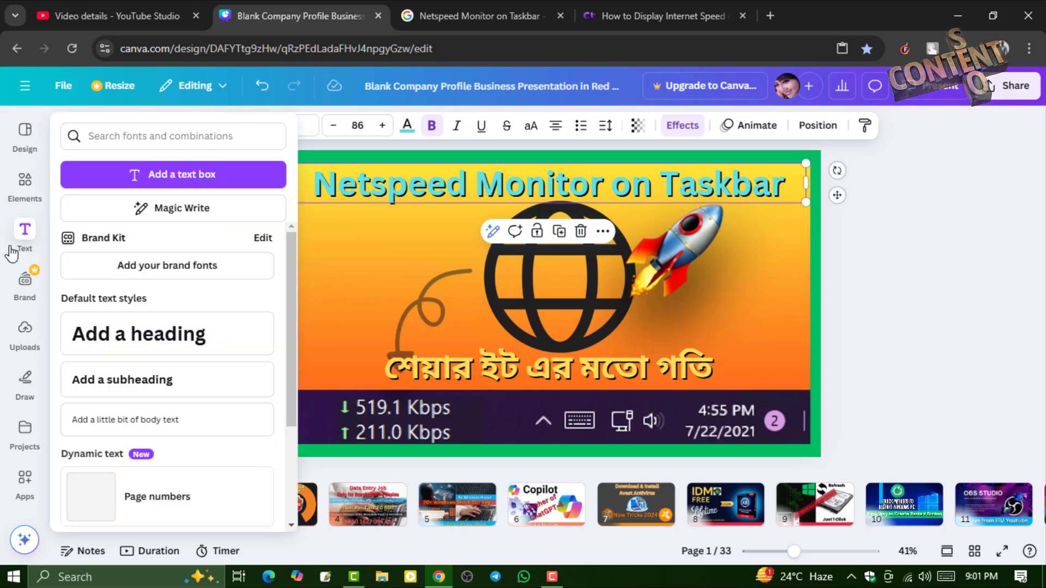
{"action": "scroll", "coordinate": [195, 397], "scroll_direction": "down", "scroll_amount": 7}
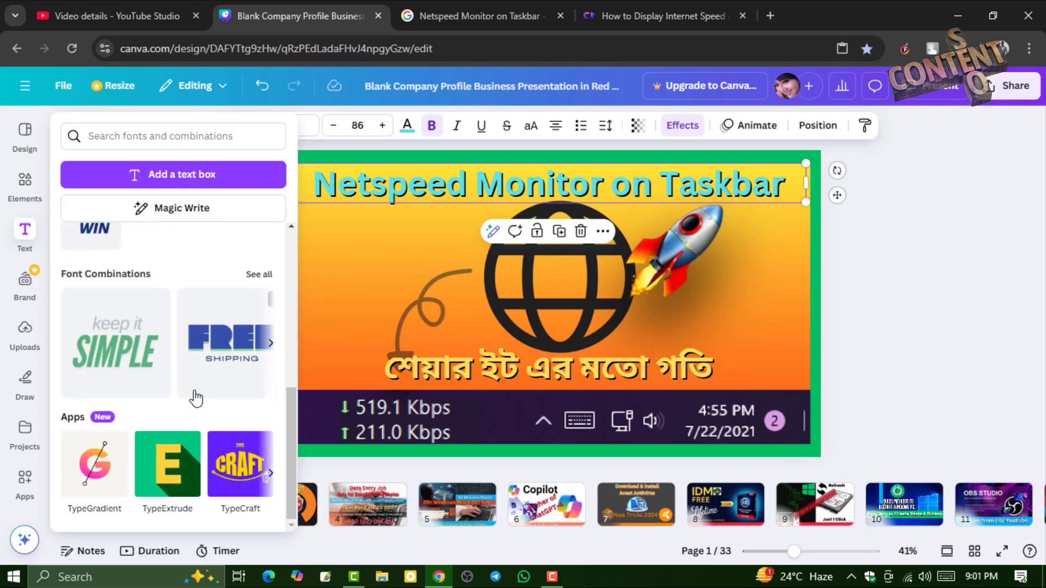
{"action": "scroll", "coordinate": [195, 393], "scroll_direction": "up", "scroll_amount": 6}
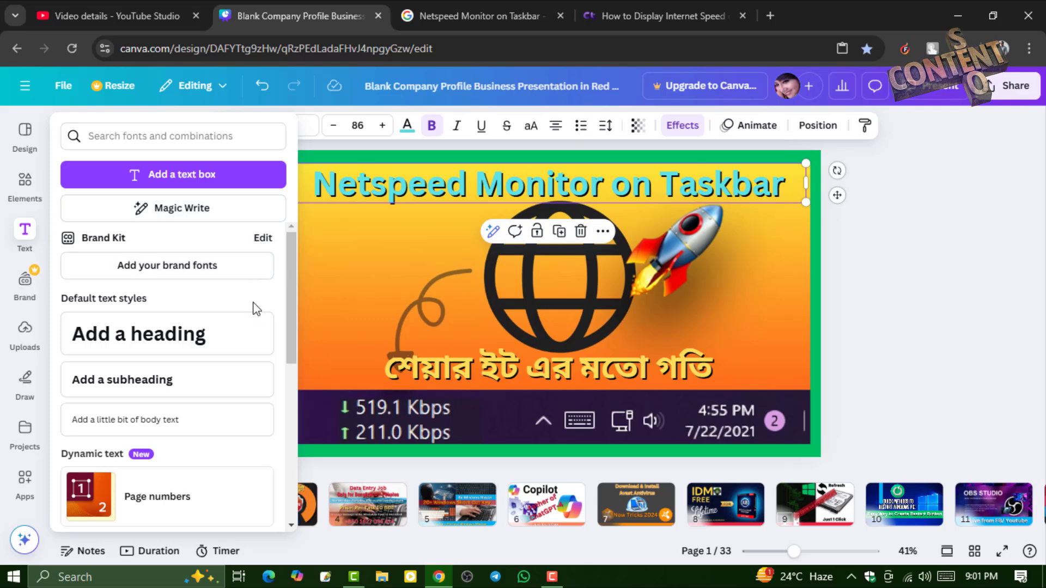
{"action": "left_click_drag", "start_coordinate": [290, 300], "coordinate": [296, 214]}
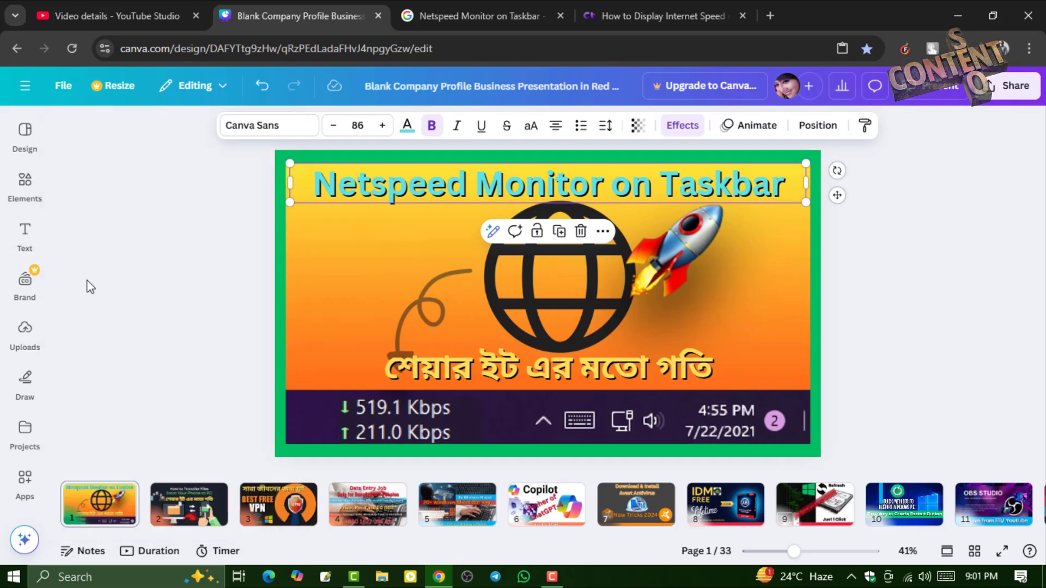
- Open the text options and show the complete list of font combinations
{"action": "mouse_move", "coordinate": [33, 243]}
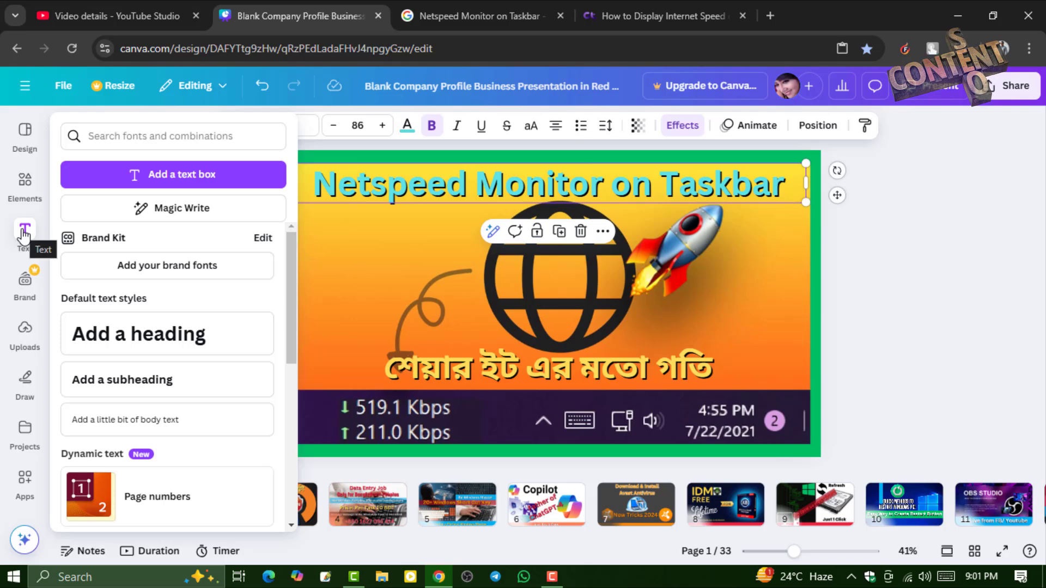
{"action": "left_click", "coordinate": [24, 235]}
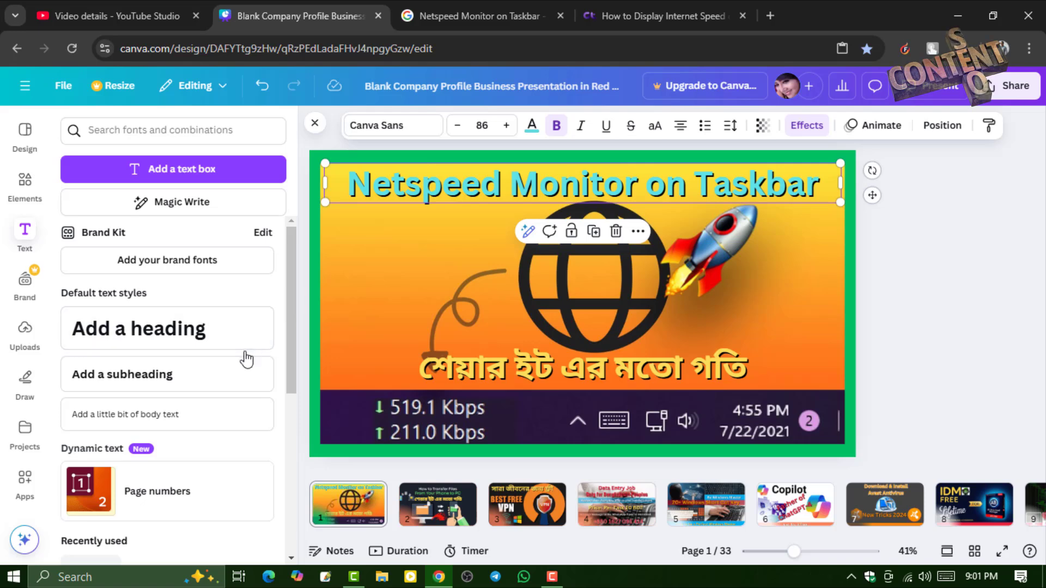
{"action": "scroll", "coordinate": [246, 359], "scroll_direction": "down", "scroll_amount": 3}
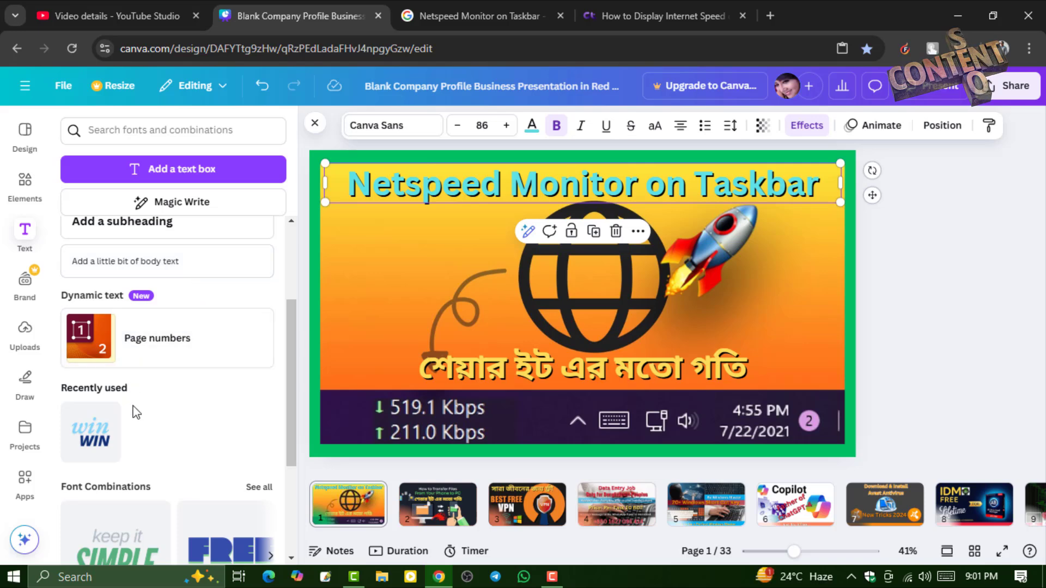
{"action": "scroll", "coordinate": [136, 412], "scroll_direction": "down", "scroll_amount": 3}
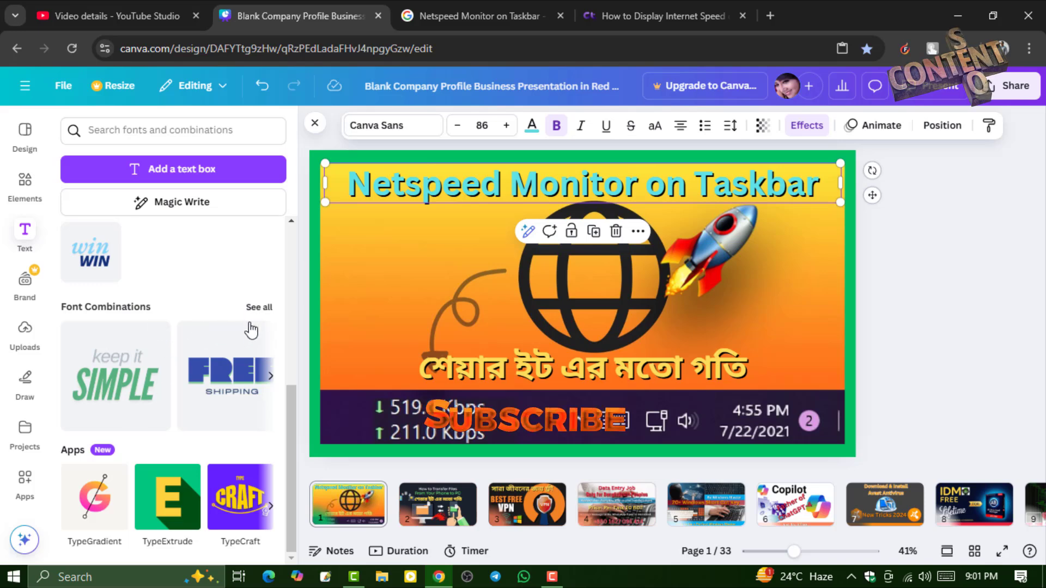
{"action": "left_click", "coordinate": [265, 307]}
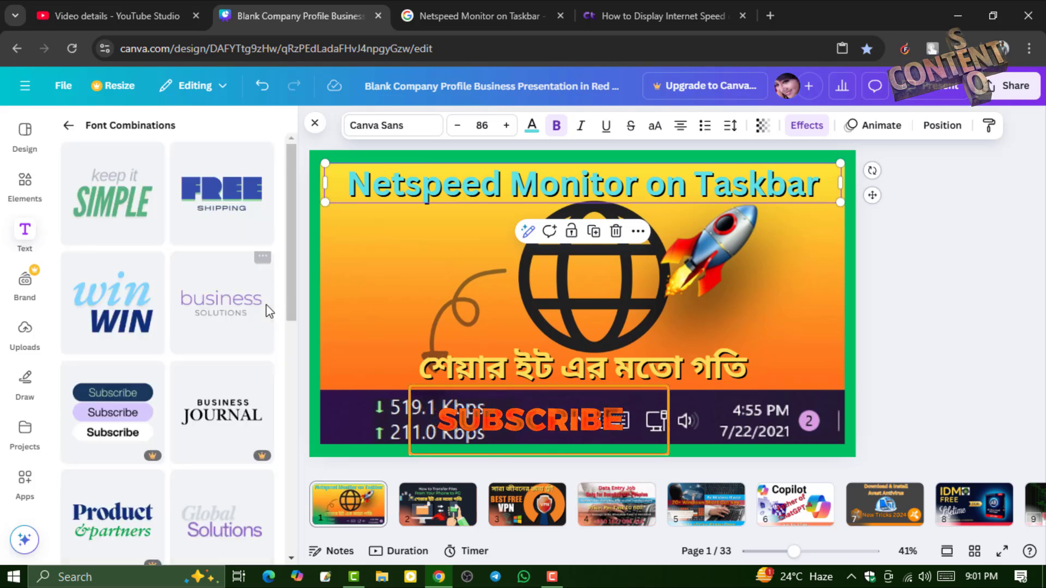
- Look through the font combinations and try to set the headline's font to the recently used Balmy
{"action": "scroll", "coordinate": [236, 399], "scroll_direction": "down", "scroll_amount": 4}
{"action": "scroll", "coordinate": [232, 404], "scroll_direction": "down", "scroll_amount": 3}
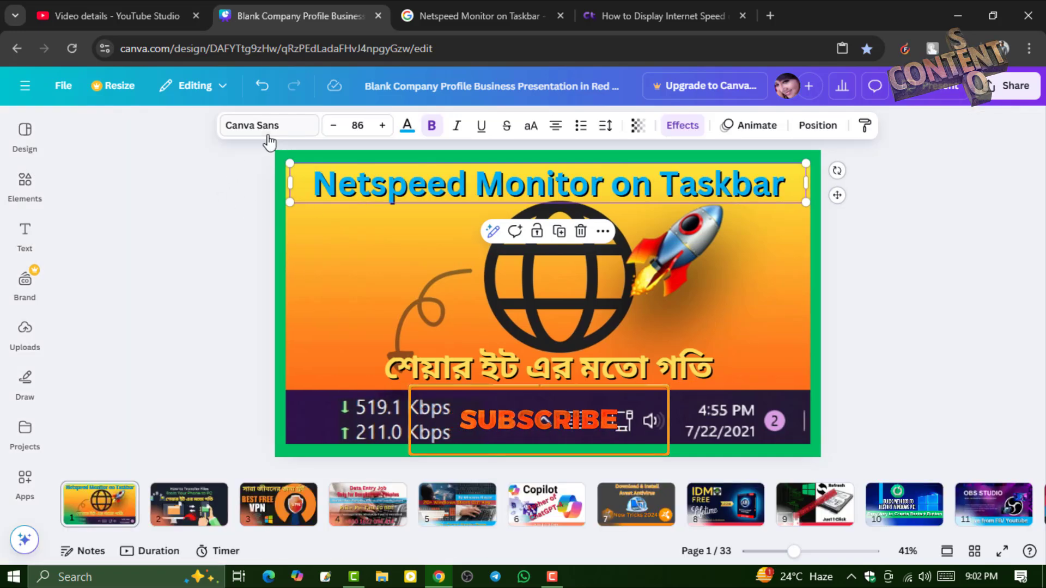
{"action": "left_click", "coordinate": [279, 133]}
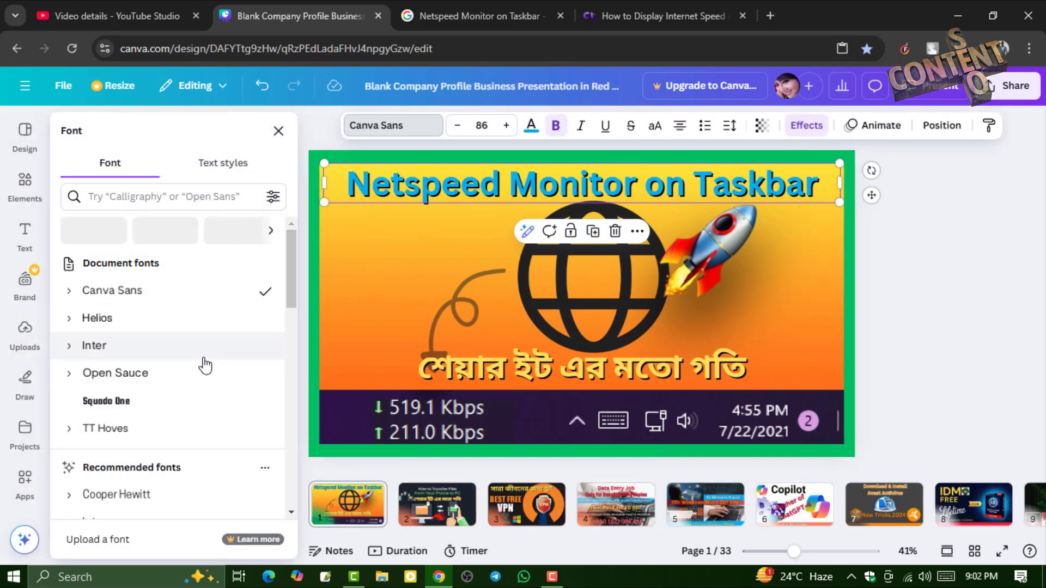
{"action": "scroll", "coordinate": [159, 415], "scroll_direction": "down", "scroll_amount": 3}
{"action": "scroll", "coordinate": [158, 414], "scroll_direction": "down", "scroll_amount": 4}
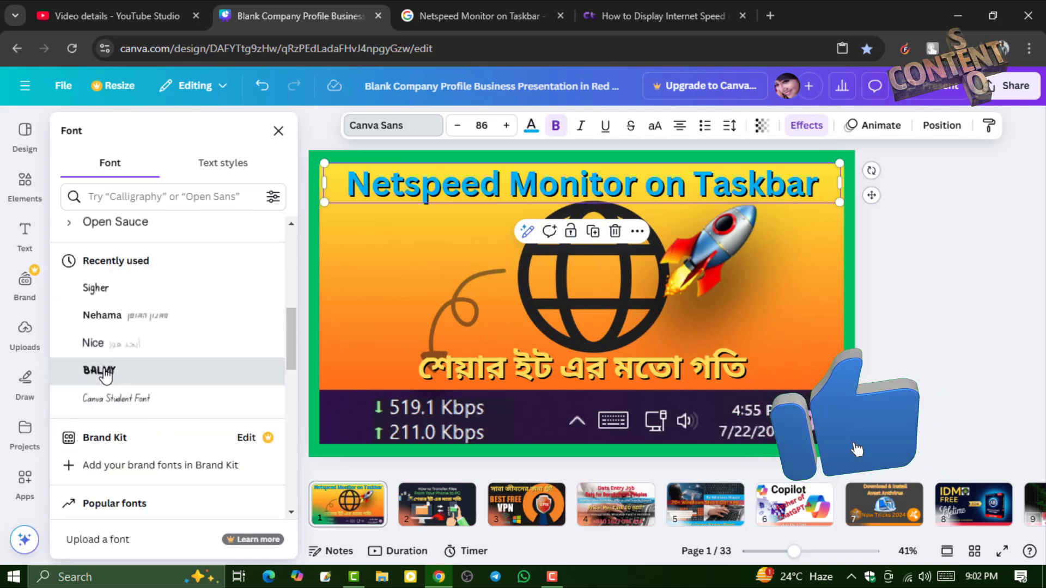
{"action": "left_click", "coordinate": [106, 373]}
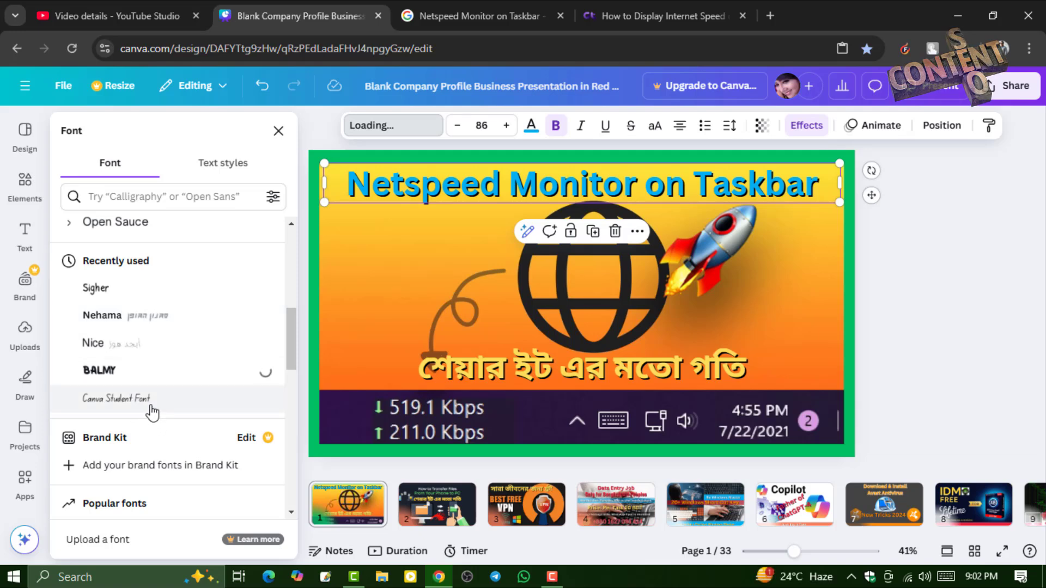
{"action": "scroll", "coordinate": [151, 410], "scroll_direction": "down", "scroll_amount": 4}
{"action": "scroll", "coordinate": [151, 411], "scroll_direction": "up", "scroll_amount": 4}
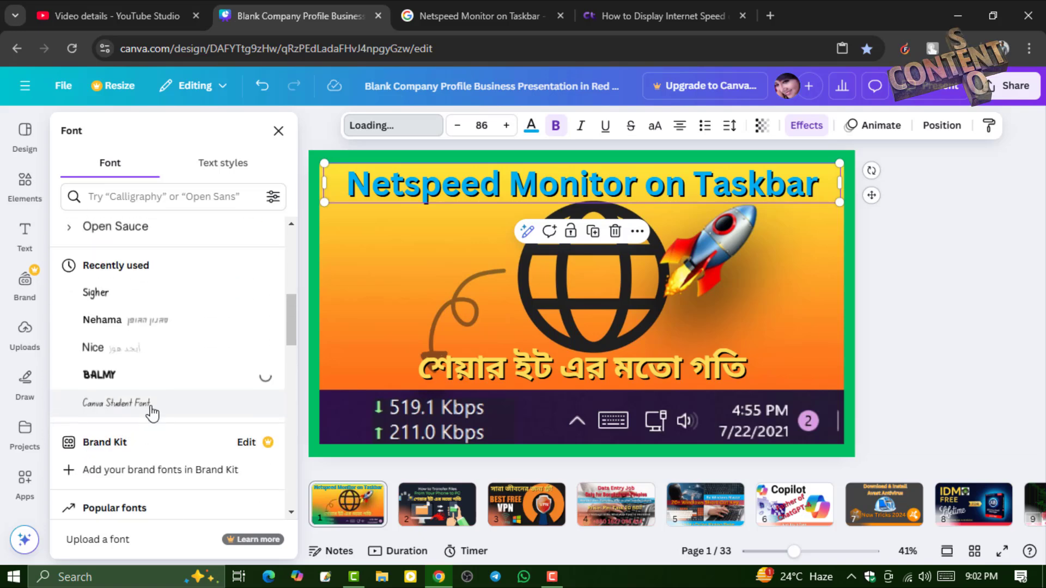
{"action": "scroll", "coordinate": [150, 411], "scroll_direction": "up", "scroll_amount": 2}
{"action": "scroll", "coordinate": [150, 411], "scroll_direction": "down", "scroll_amount": 2}
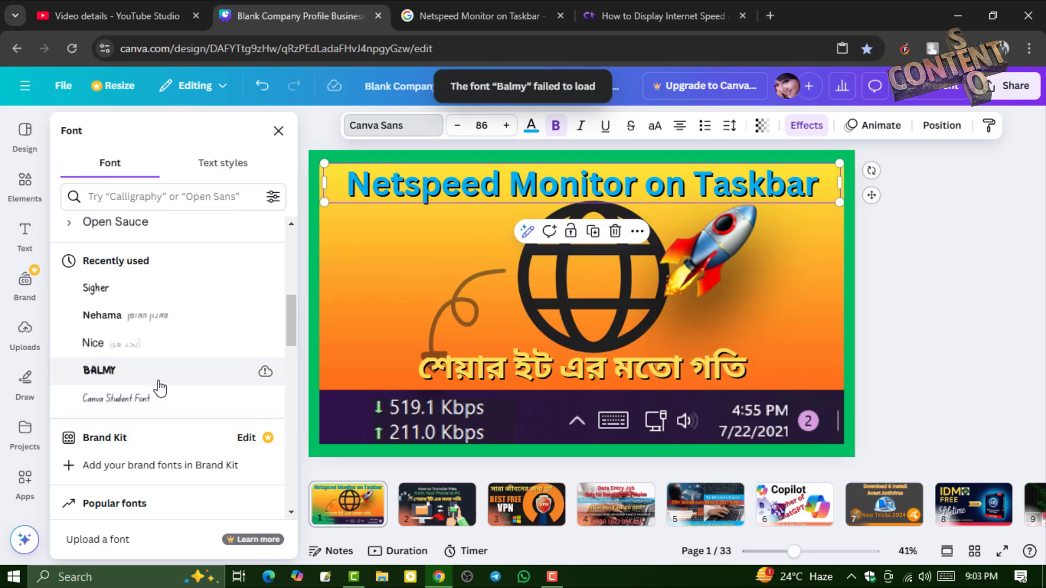
- Set the "Netspeed Monitor on Taskbar" headline's font to Gagalin from the popular fonts and deselect it
{"action": "scroll", "coordinate": [162, 385], "scroll_direction": "down", "scroll_amount": 1}
{"action": "scroll", "coordinate": [162, 385], "scroll_direction": "down", "scroll_amount": 3}
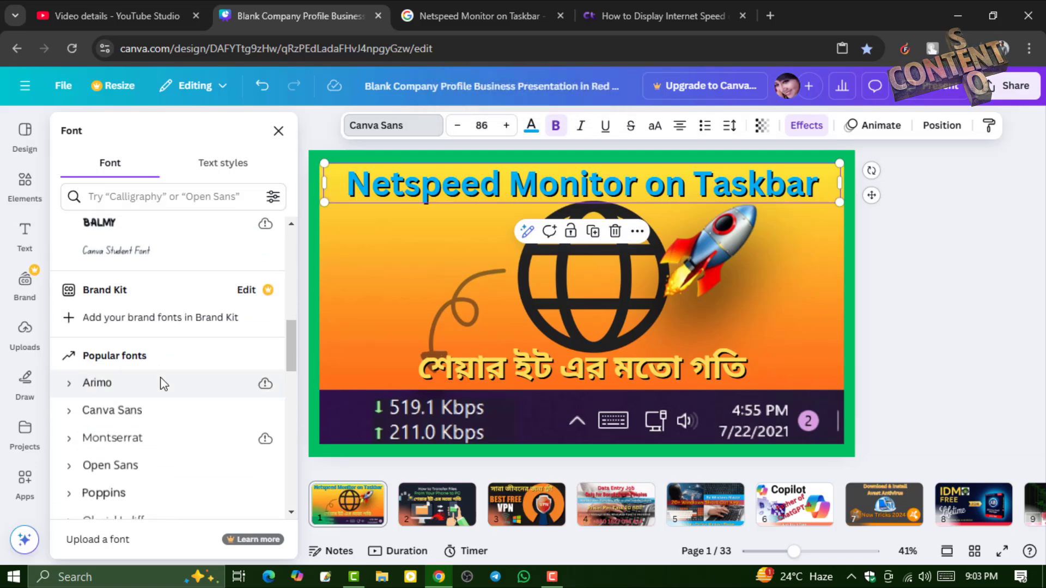
{"action": "scroll", "coordinate": [162, 385], "scroll_direction": "down", "scroll_amount": 2}
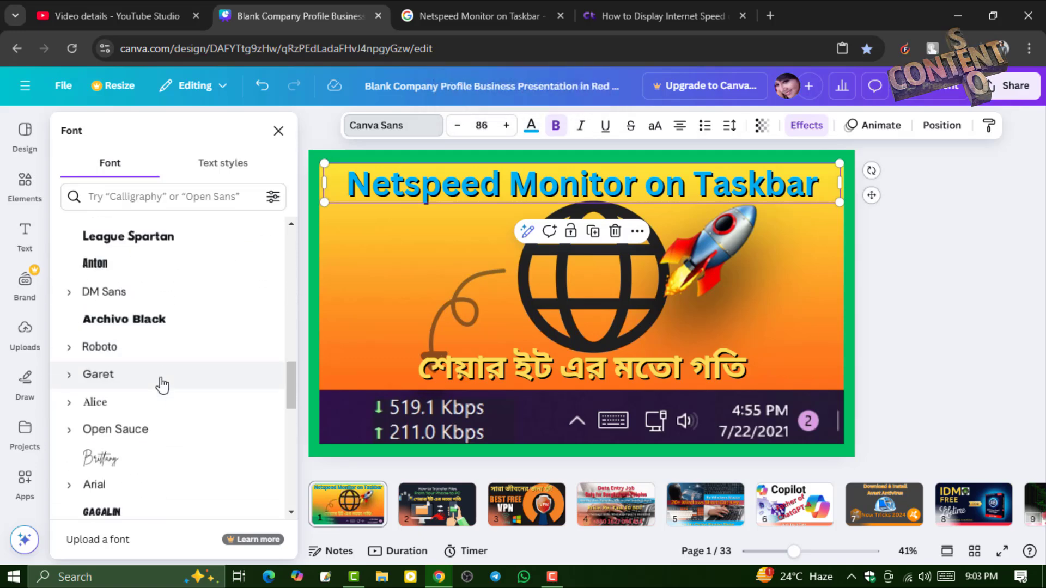
{"action": "scroll", "coordinate": [162, 385], "scroll_direction": "down", "scroll_amount": 2}
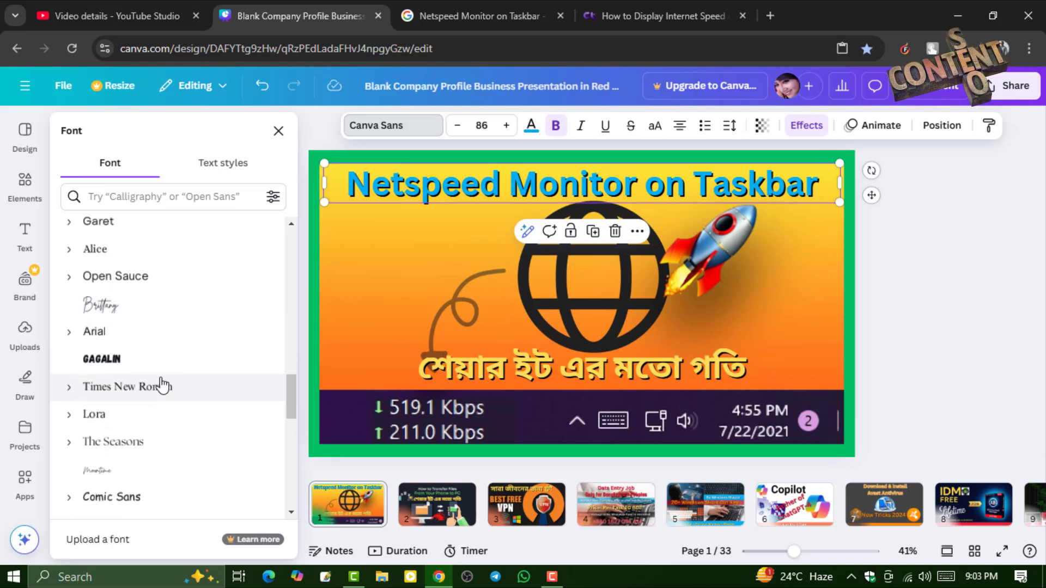
{"action": "left_click", "coordinate": [116, 359]}
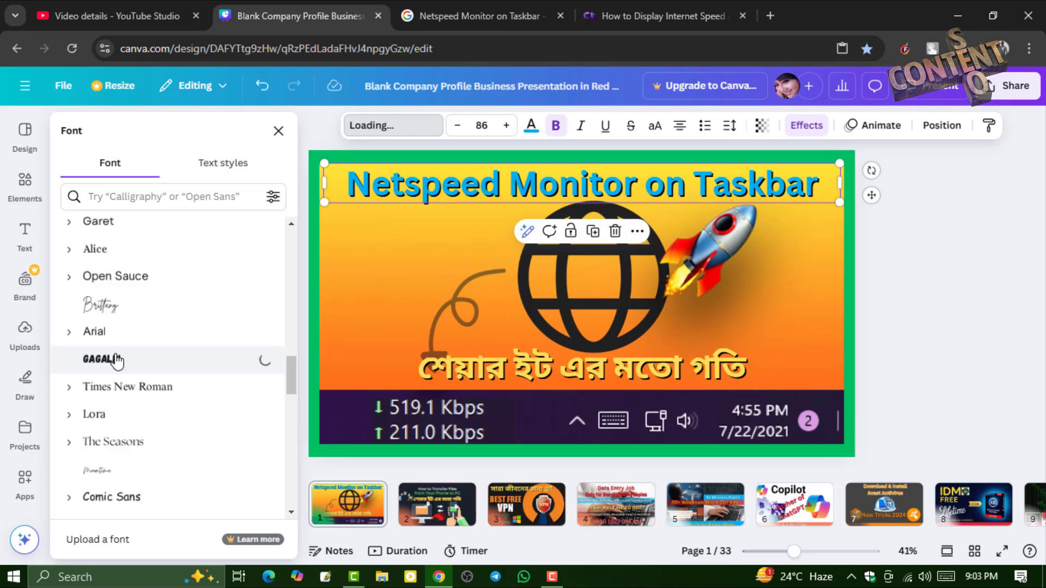
{"action": "left_click", "coordinate": [907, 576]}
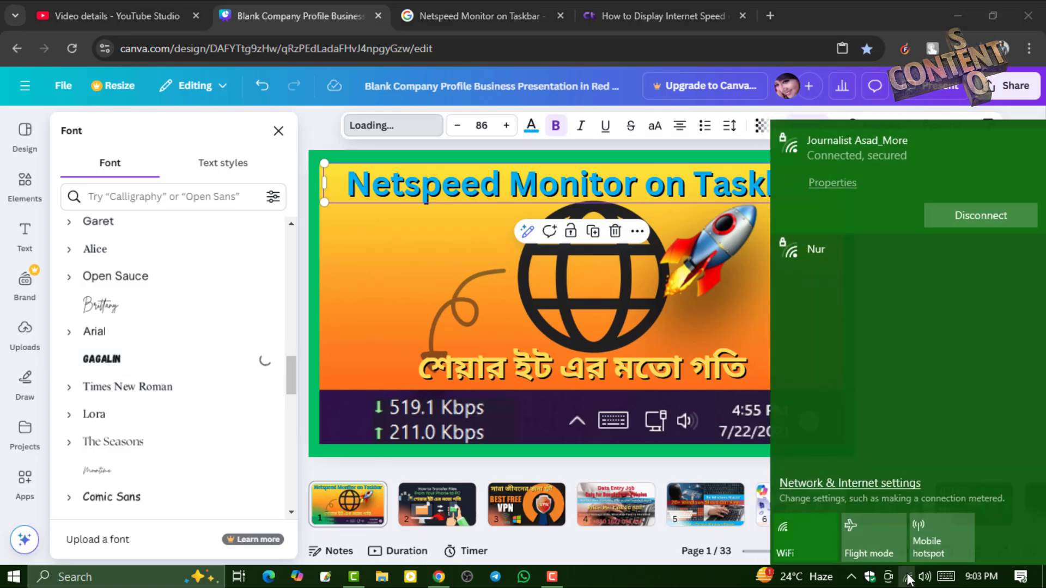
{"action": "left_click", "coordinate": [488, 374]}
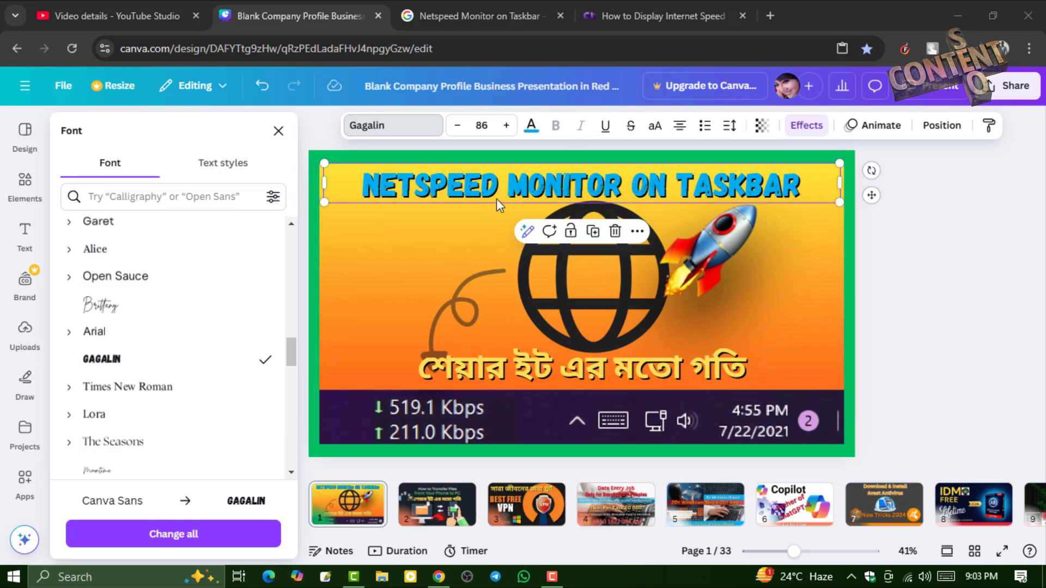
{"action": "left_click", "coordinate": [910, 286]}
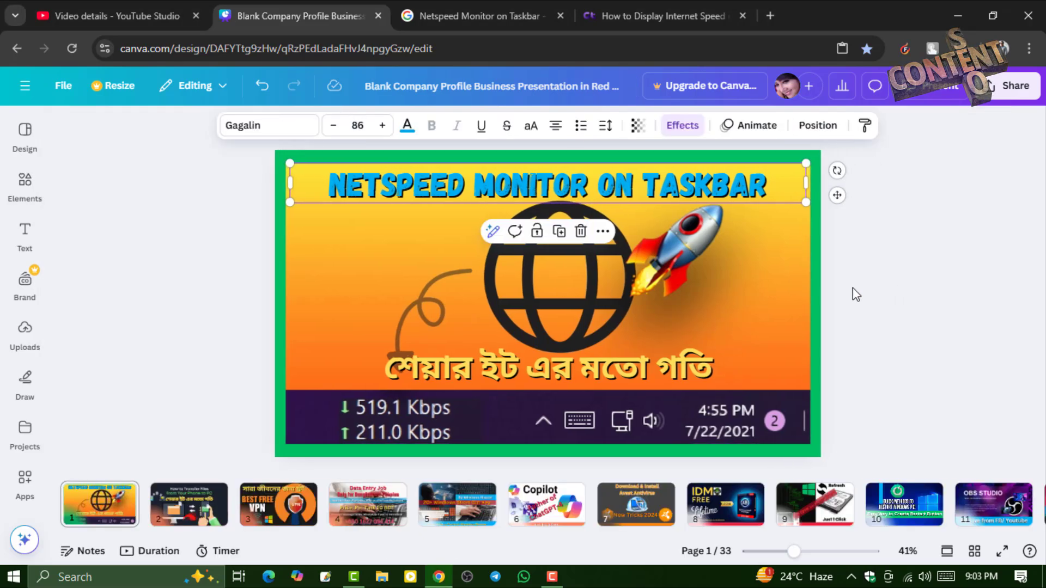
{"action": "left_click", "coordinate": [479, 179]}
{"action": "left_click", "coordinate": [931, 311]}
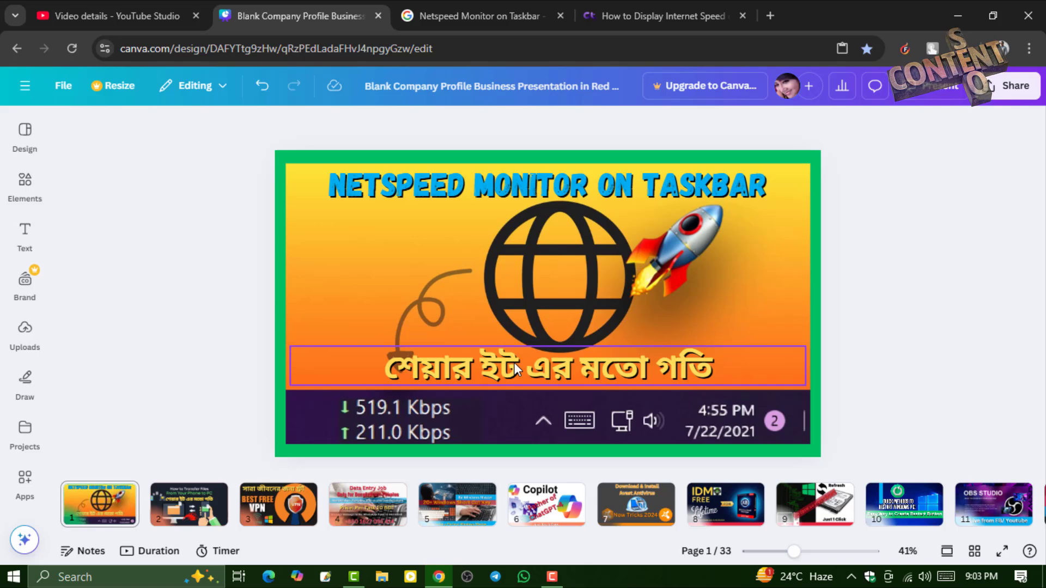
- Replace the Bengali caption above the taskbar image with "নেটস্পিড মনিটর সেটাপ"
{"action": "left_click", "coordinate": [558, 577]}
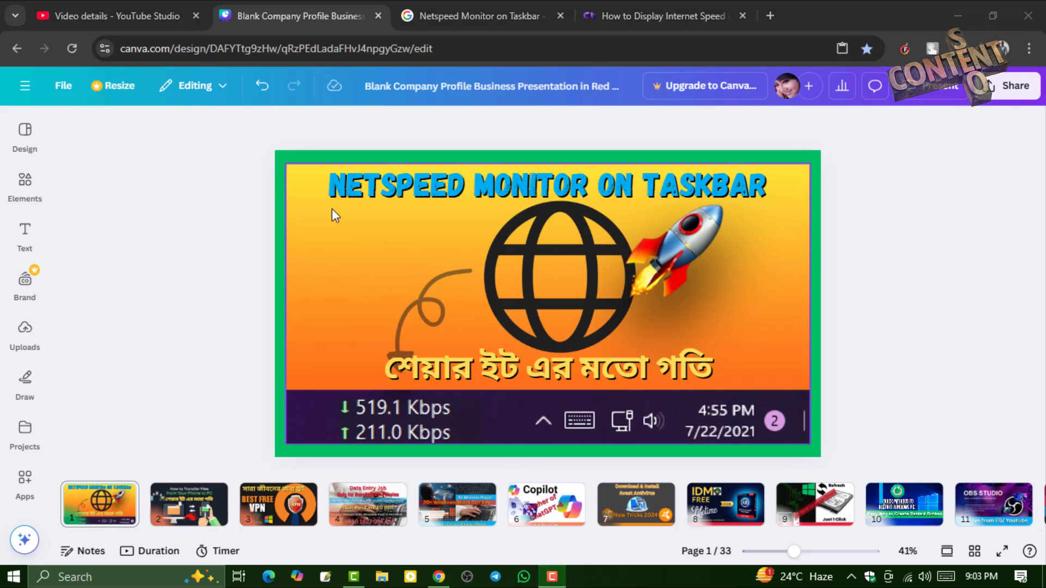
{"action": "left_click", "coordinate": [491, 362]}
{"action": "left_click", "coordinate": [490, 366]}
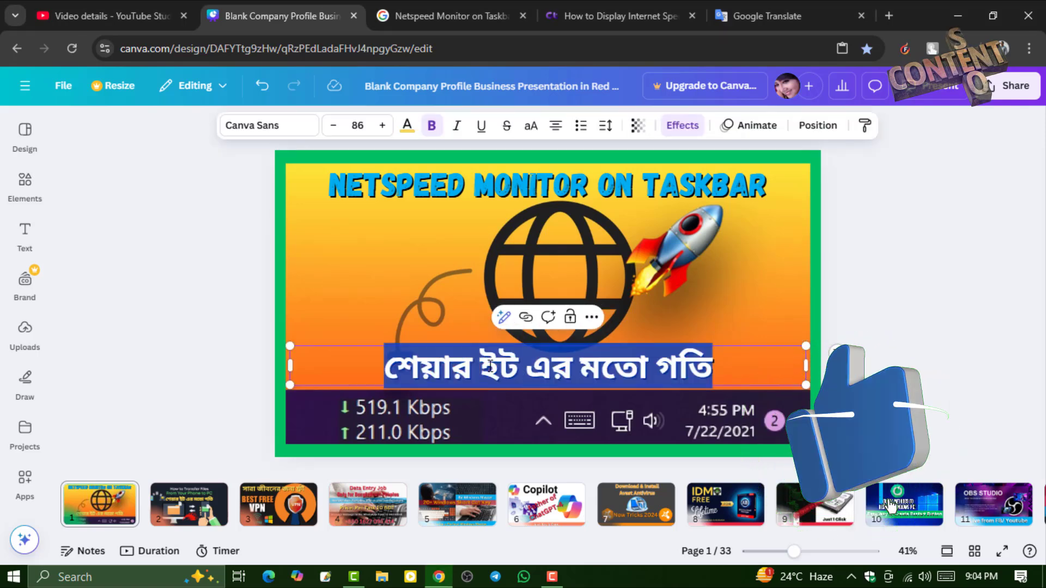
{"action": "right_click", "coordinate": [490, 366]}
{"action": "left_click", "coordinate": [523, 115]}
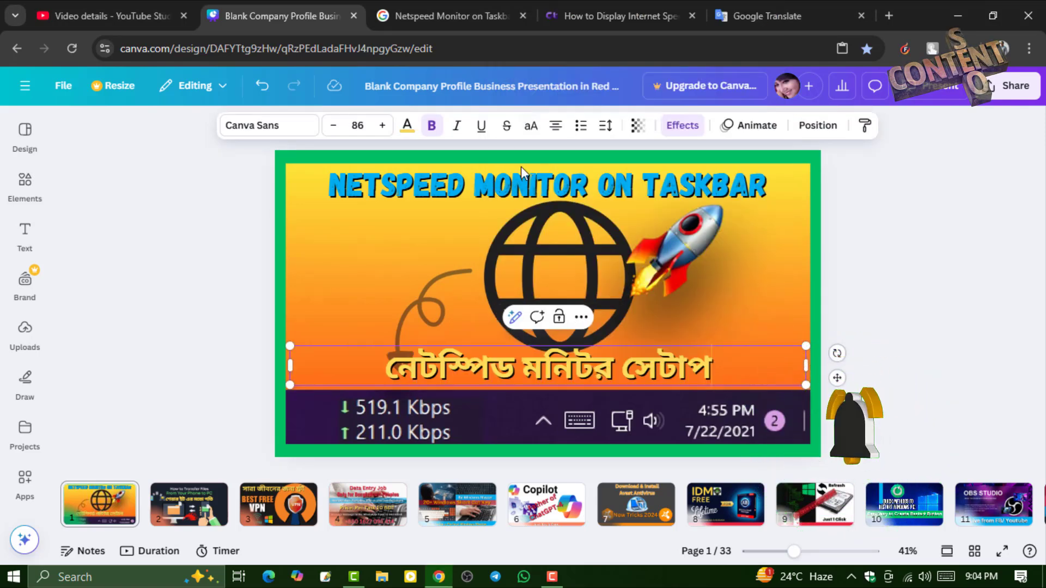
{"action": "left_click", "coordinate": [195, 282]}
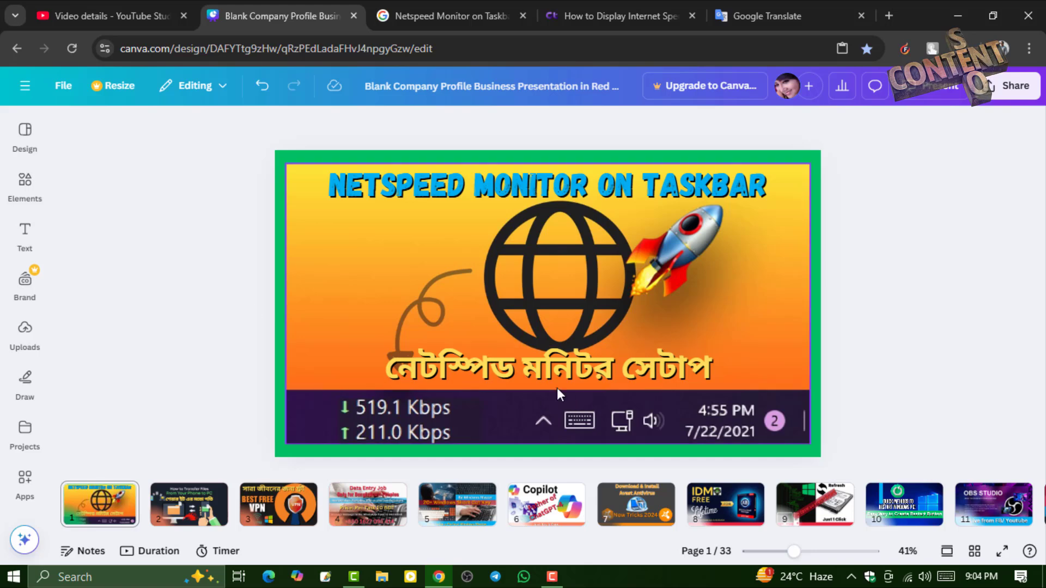
- Move the Bengali caption slightly down against the taskbar image and colour it turquoise blue #5ce1e6
{"action": "left_click", "coordinate": [551, 372]}
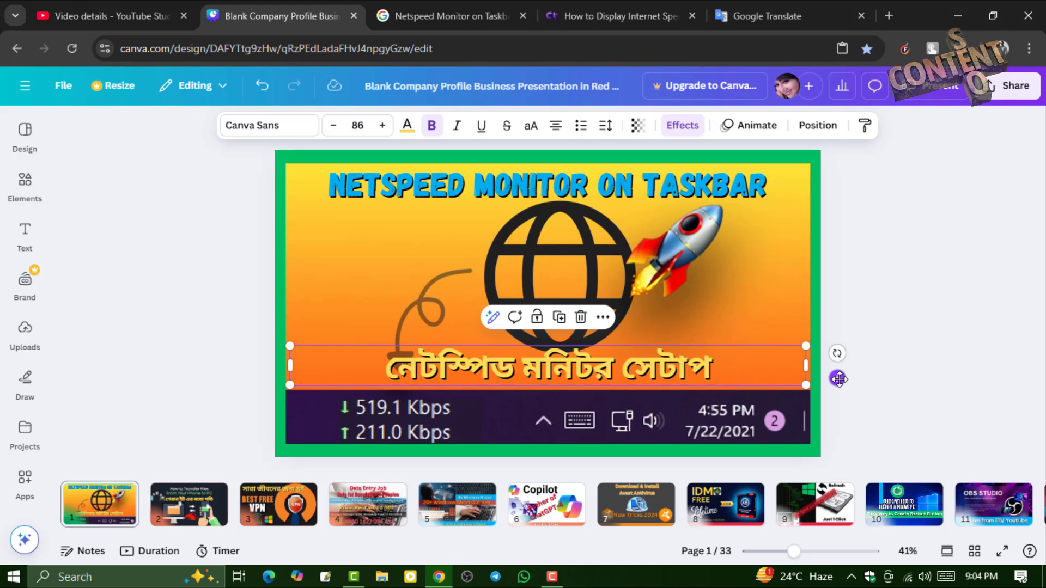
{"action": "left_click_drag", "start_coordinate": [839, 378], "coordinate": [839, 384]}
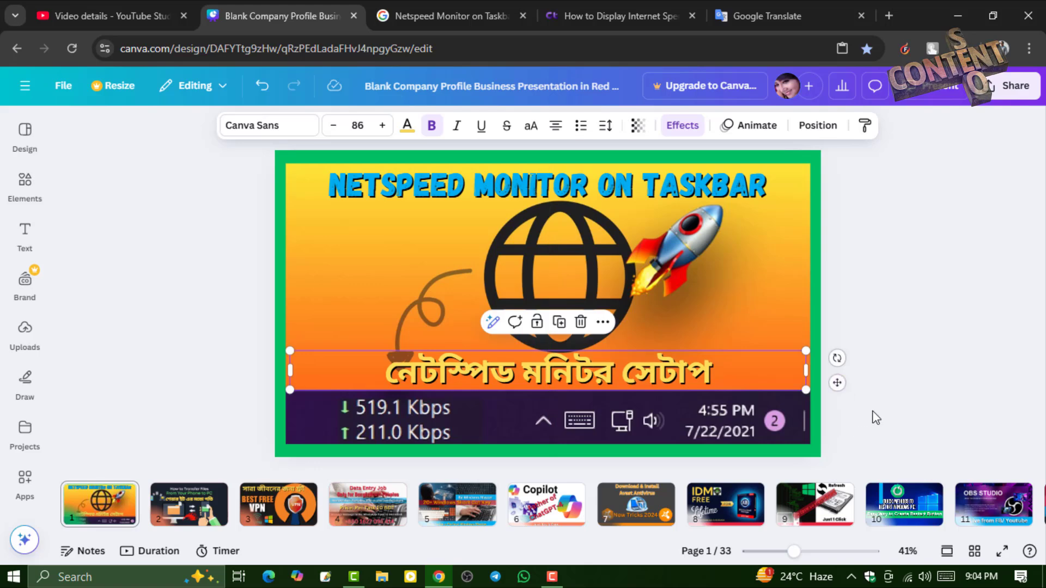
{"action": "left_click", "coordinate": [408, 130]}
{"action": "left_click", "coordinate": [184, 272]}
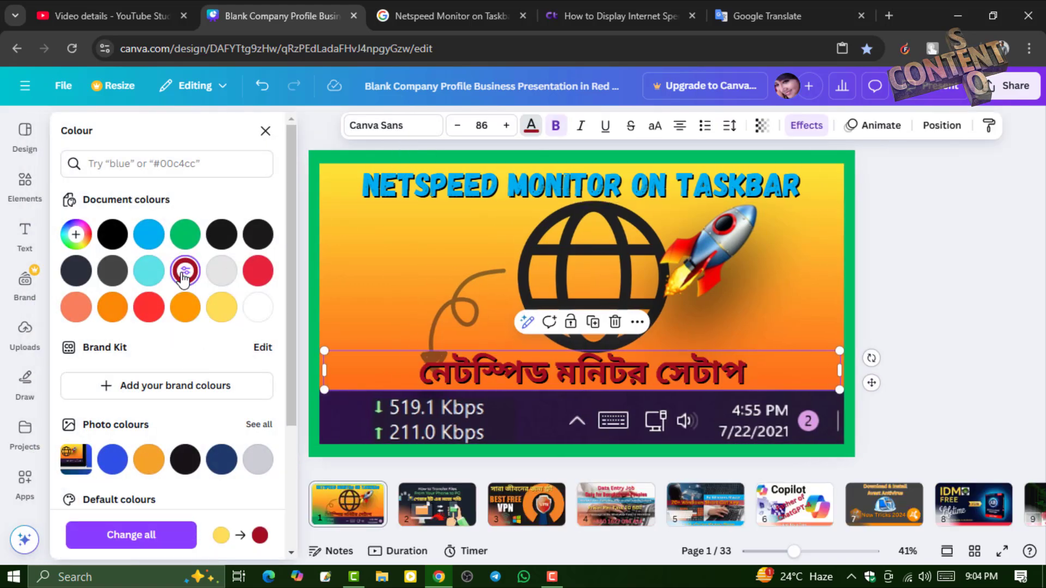
{"action": "left_click", "coordinate": [149, 271]}
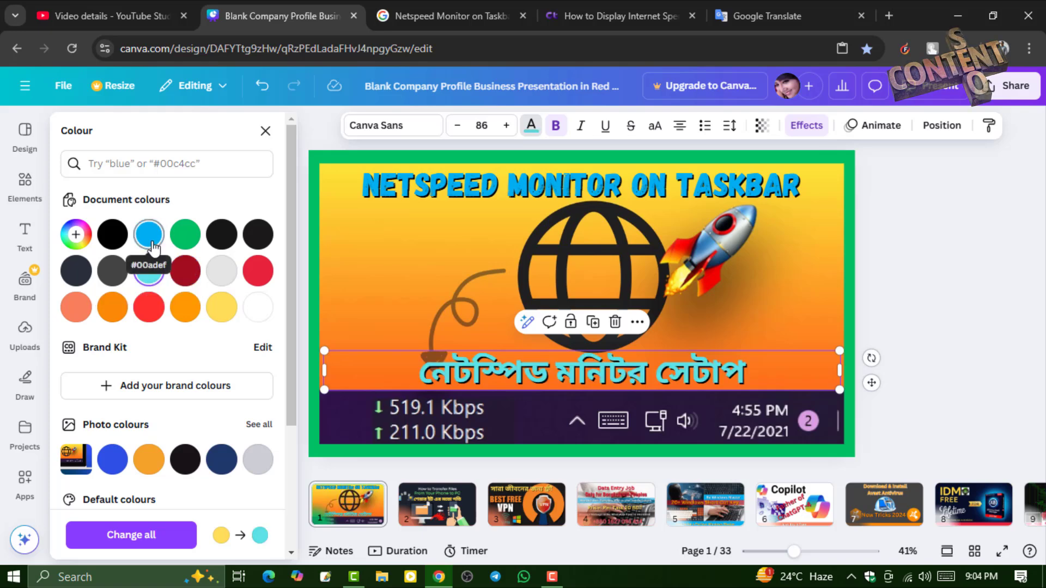
{"action": "left_click", "coordinate": [152, 243]}
{"action": "left_click", "coordinate": [146, 272]}
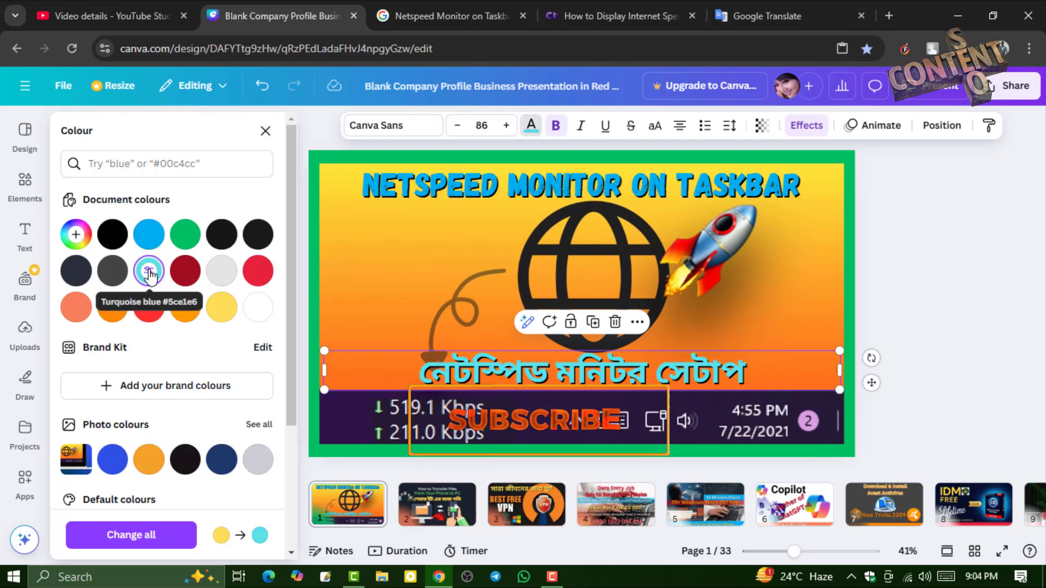
- Add a square shape and stretch it into a thin strip behind the Bengali caption, extending past both sides of the page
{"action": "left_click", "coordinate": [26, 200]}
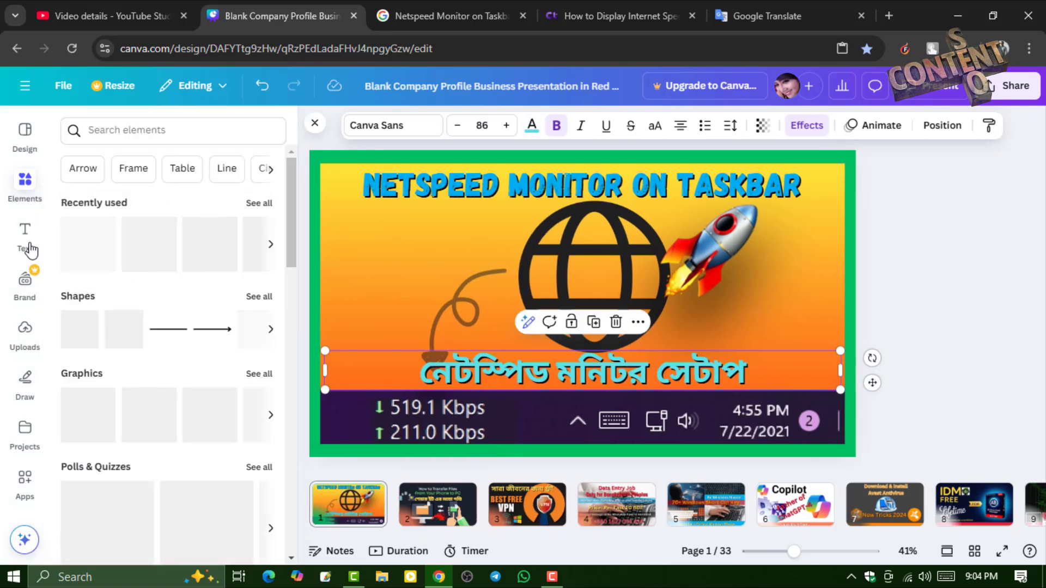
{"action": "left_click", "coordinate": [80, 332]}
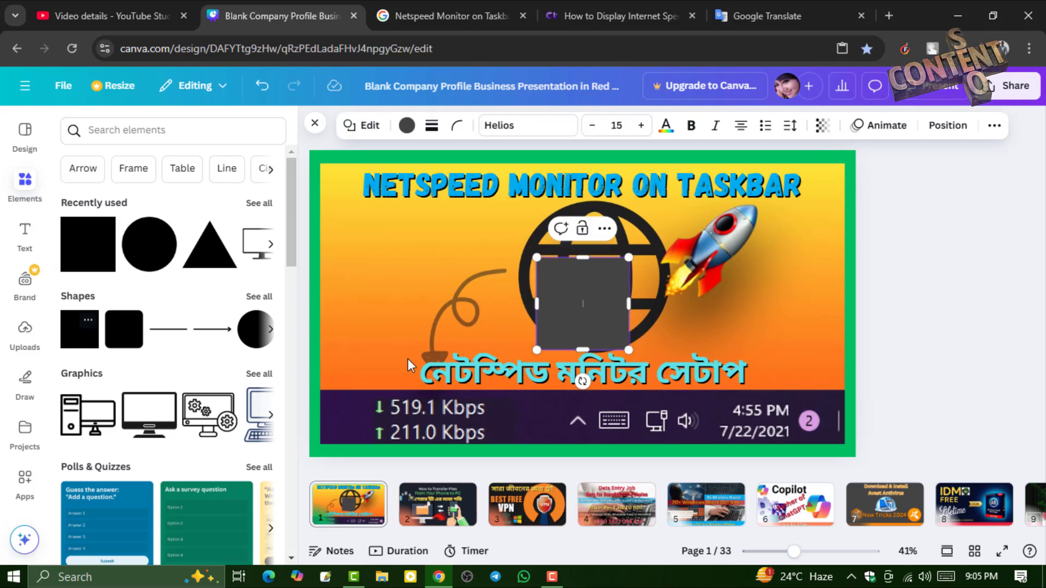
{"action": "left_click_drag", "start_coordinate": [537, 302], "coordinate": [299, 302]}
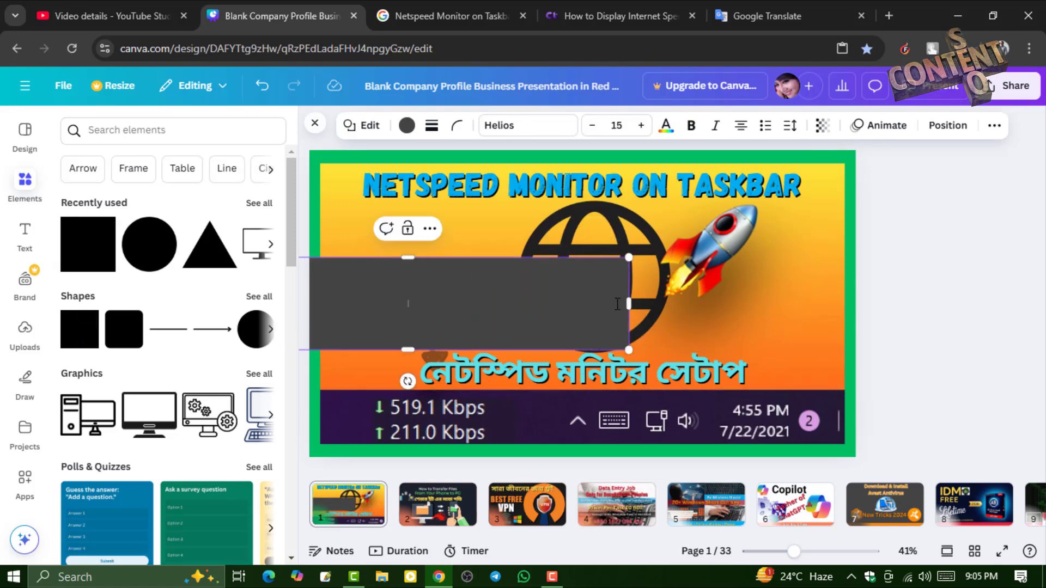
{"action": "left_click_drag", "start_coordinate": [629, 303], "coordinate": [974, 308]}
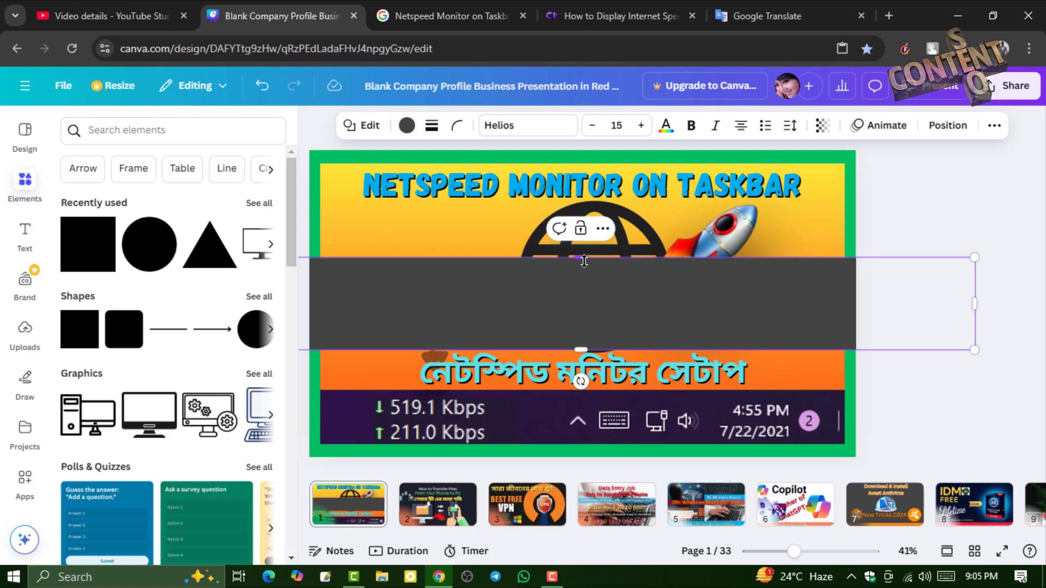
{"action": "left_click_drag", "start_coordinate": [584, 261], "coordinate": [629, 356]}
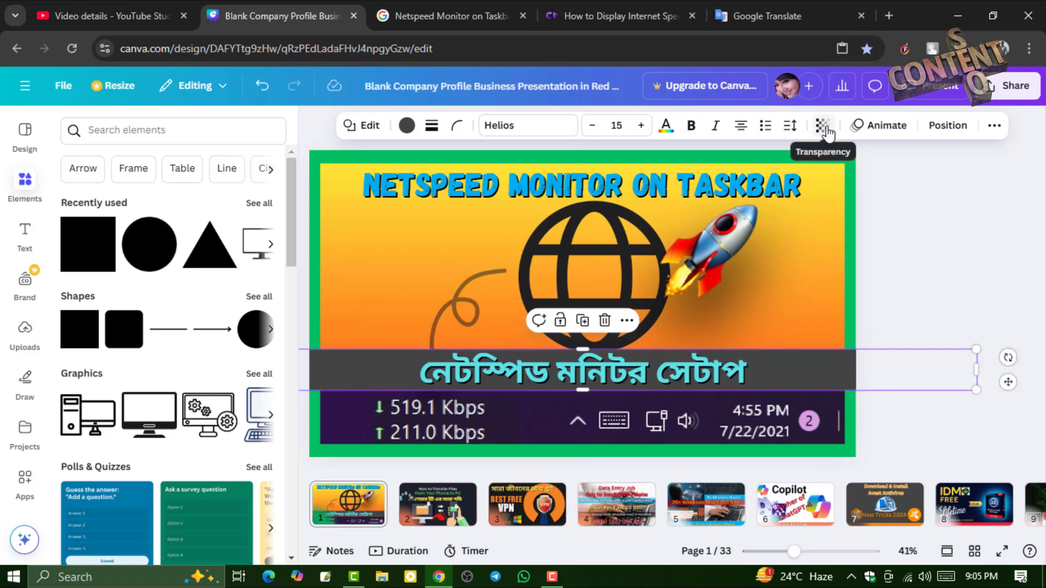
- Try coral #f87f5a and light orange fills on the strip behind the Bengali caption
{"action": "left_click", "coordinate": [407, 126]}
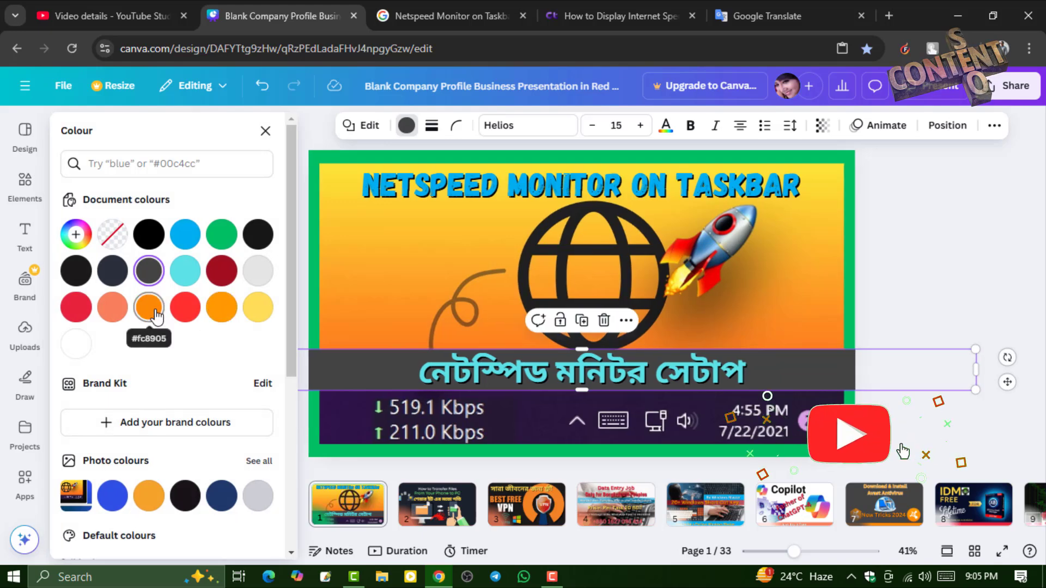
{"action": "left_click", "coordinate": [118, 318]}
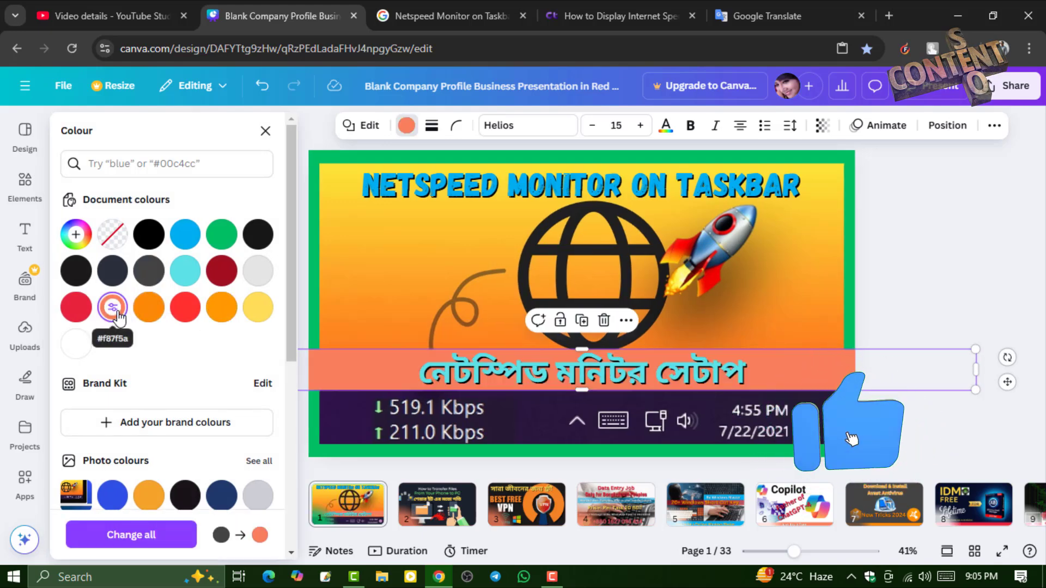
{"action": "left_click", "coordinate": [220, 316]}
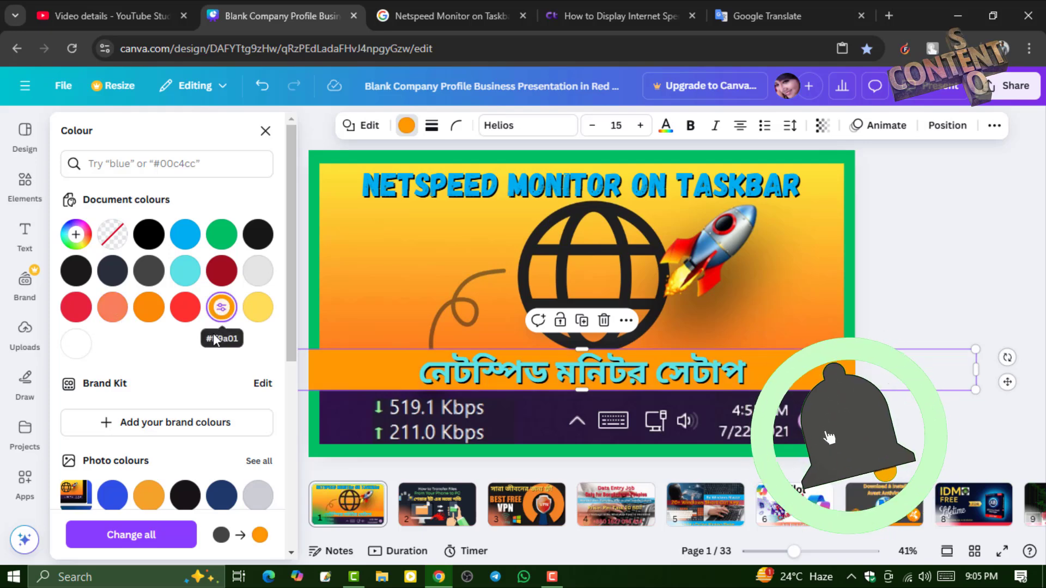
{"action": "scroll", "coordinate": [175, 420], "scroll_direction": "down", "scroll_amount": 5}
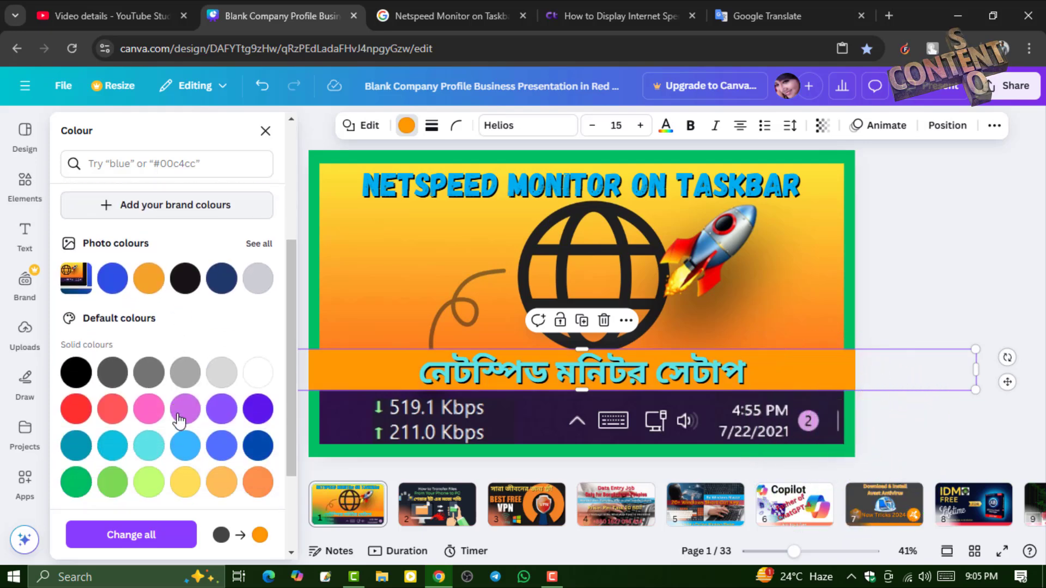
- Set the strip's transparency to 81 and fill it with the deep violet from the default solid colours
{"action": "left_click", "coordinate": [821, 126]}
{"action": "left_click_drag", "start_coordinate": [860, 193], "coordinate": [832, 181]}
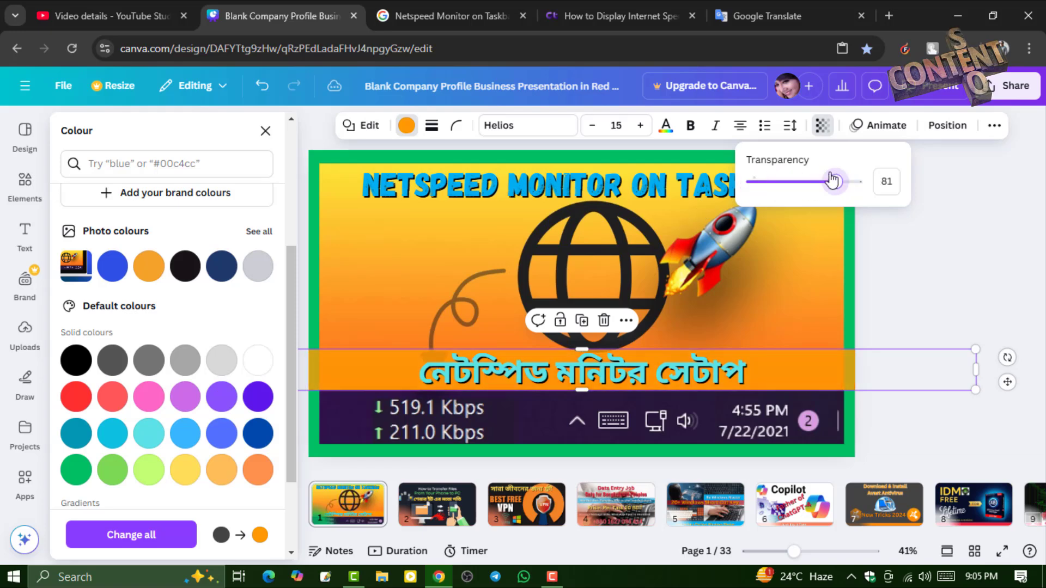
{"action": "left_click", "coordinate": [221, 397]}
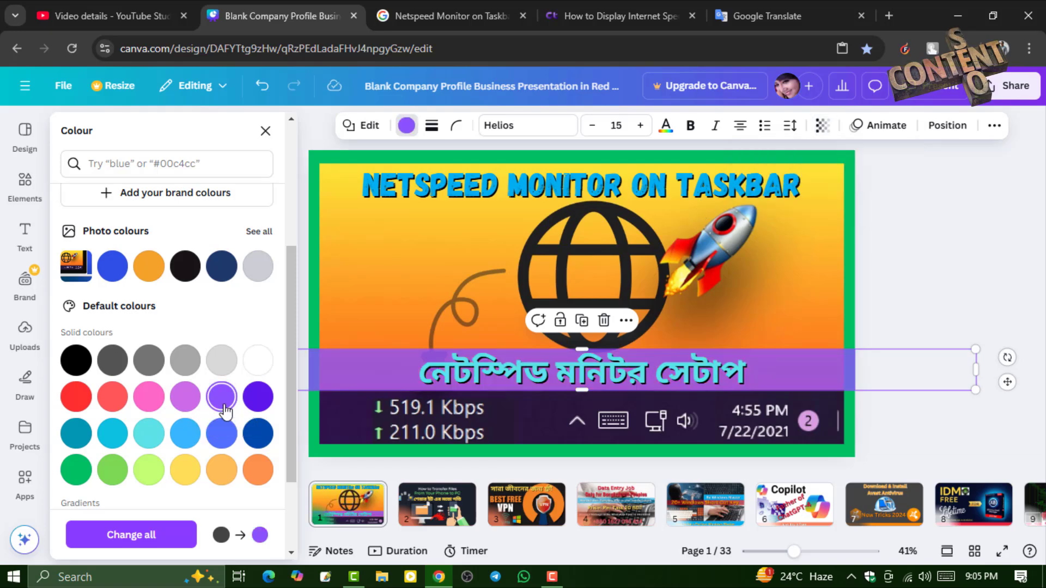
{"action": "left_click", "coordinate": [257, 401]}
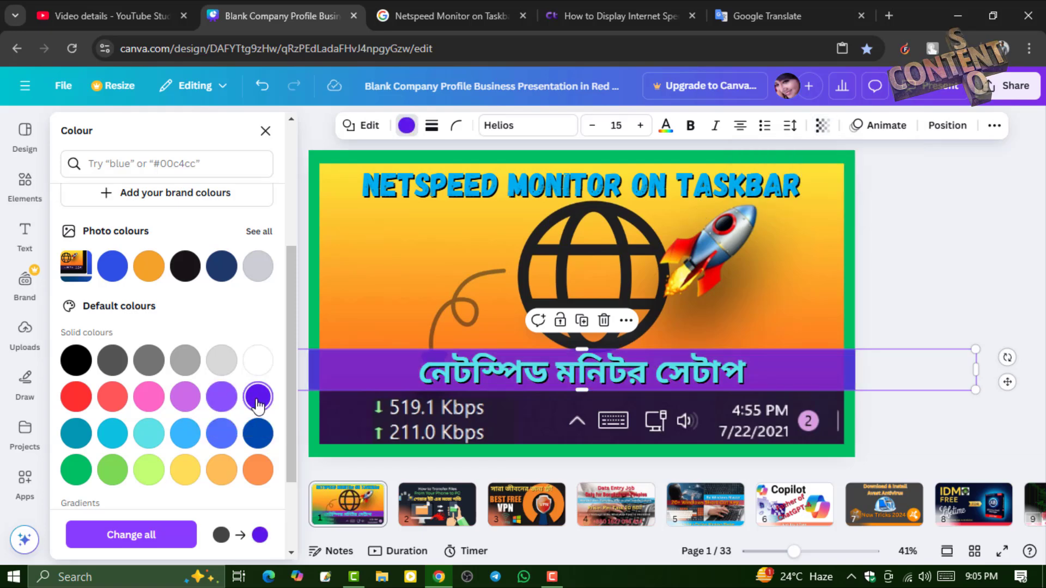
- Try turquoise and dark turquoise fills on the strip behind the Bengali caption, raising its transparency value to 100
{"action": "left_click", "coordinate": [154, 440]}
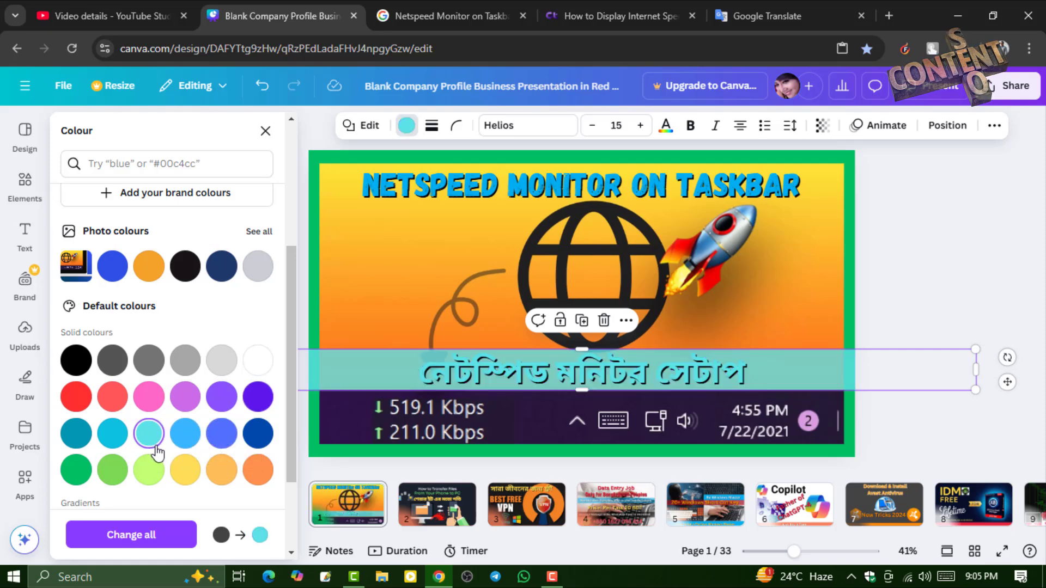
{"action": "left_click", "coordinate": [75, 435]}
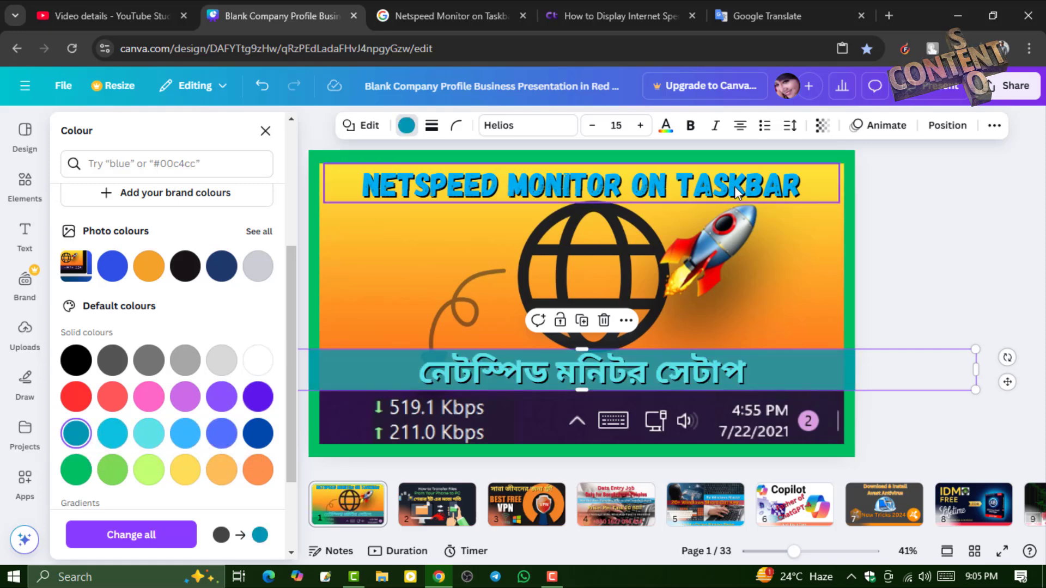
{"action": "left_click", "coordinate": [822, 125]}
{"action": "left_click_drag", "start_coordinate": [828, 181], "coordinate": [857, 179]}
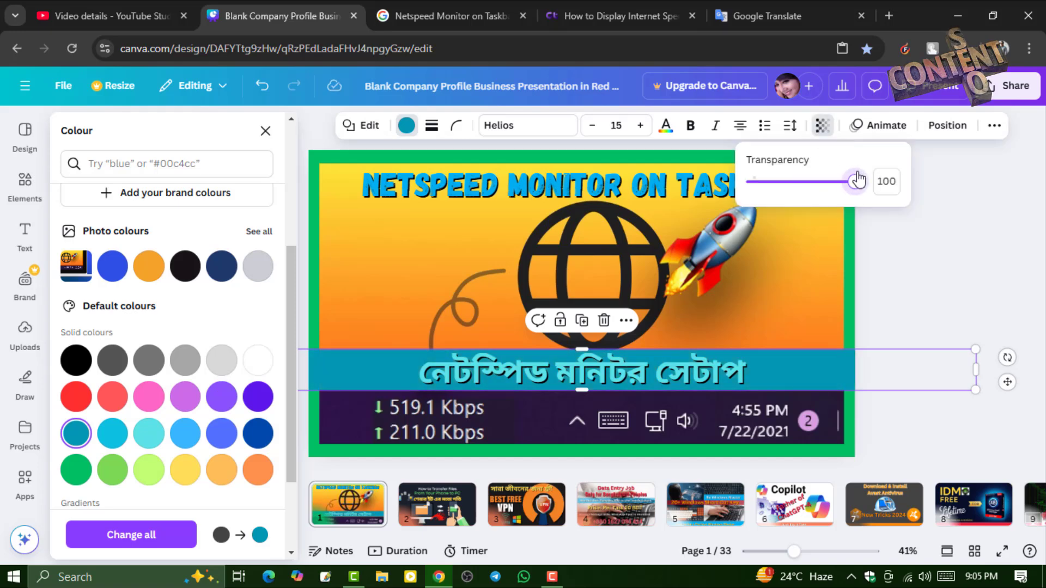
- Fill the strip behind the Bengali caption with black and set its transparency to 74
{"action": "left_click", "coordinate": [76, 359]}
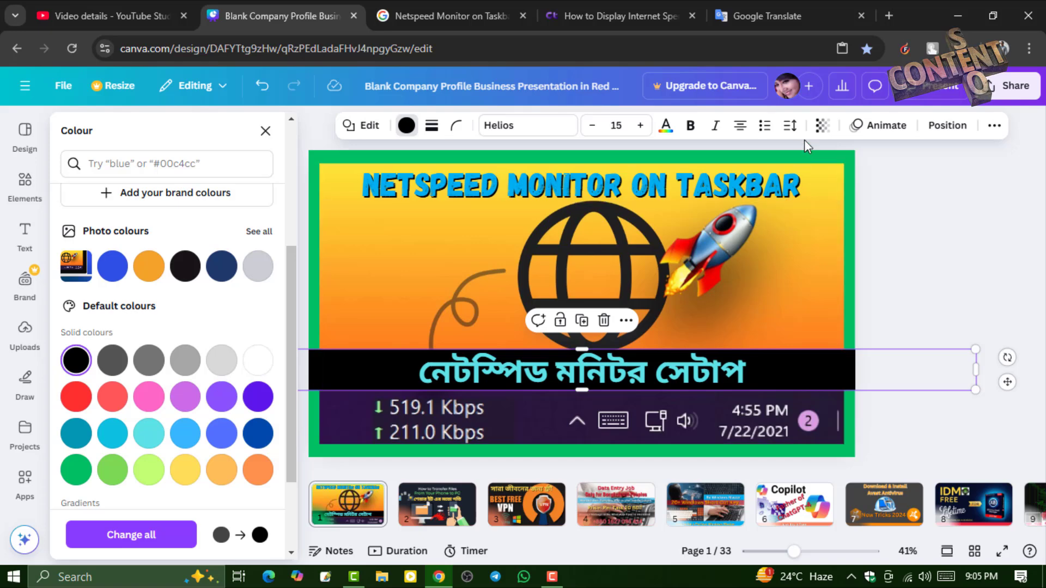
{"action": "left_click", "coordinate": [822, 130]}
{"action": "left_click_drag", "start_coordinate": [855, 190], "coordinate": [830, 199]}
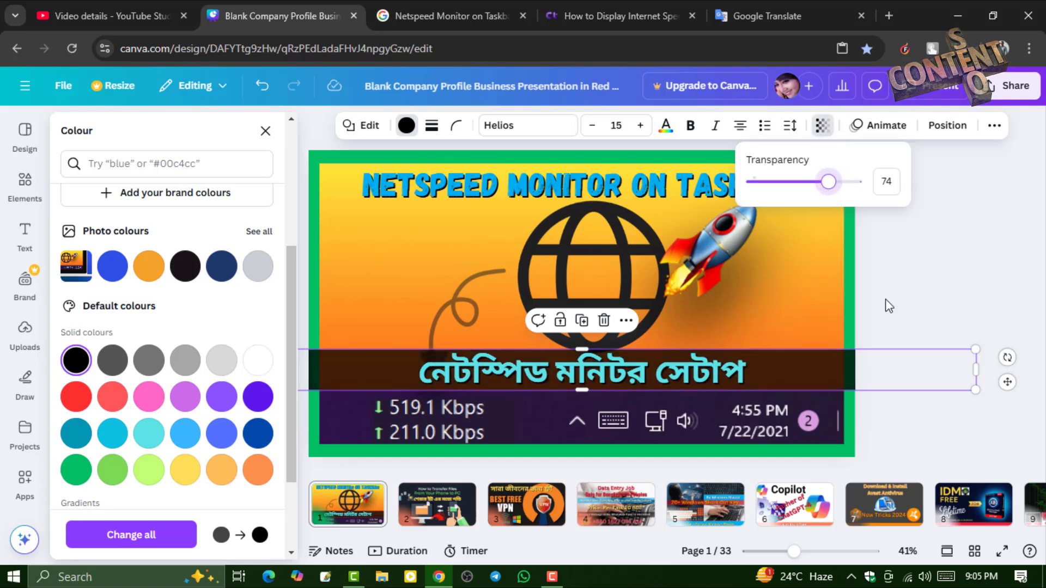
{"action": "left_click", "coordinate": [944, 289]}
{"action": "left_click", "coordinate": [944, 288]}
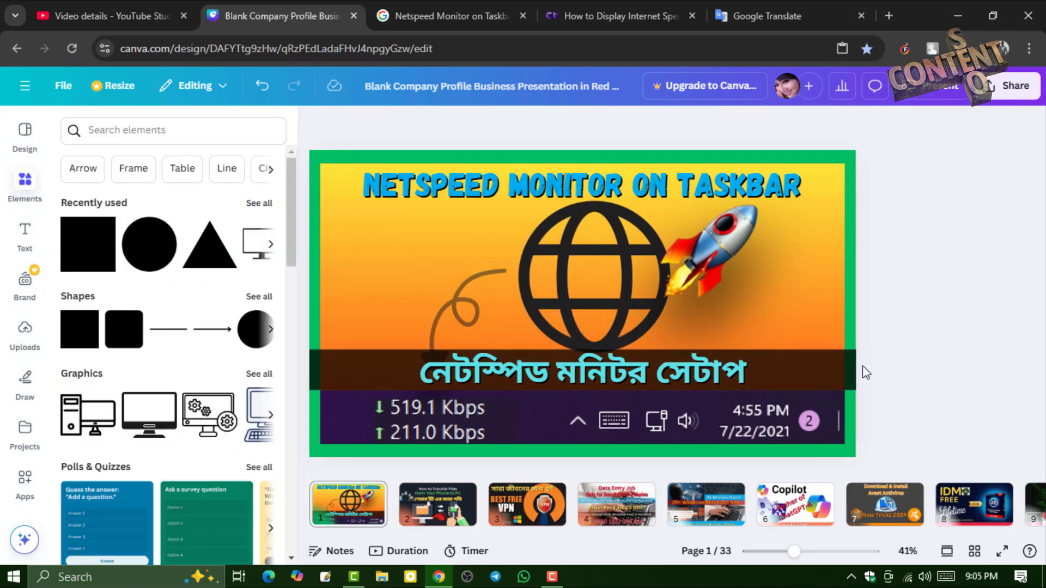
- Shorten the black strip at both ends so it fits exactly between the inner edges of the green border
{"action": "left_click", "coordinate": [872, 378]}
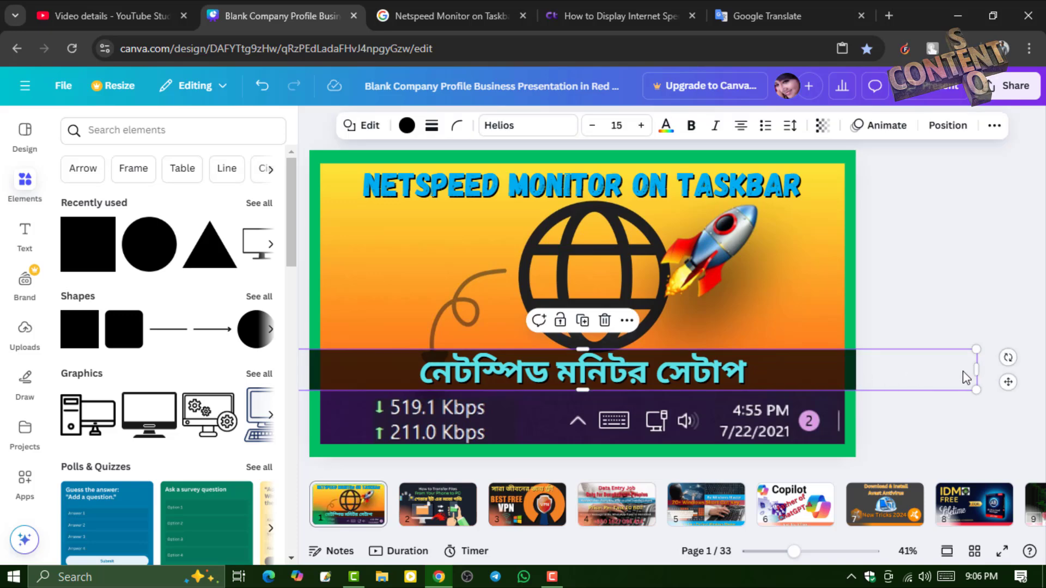
{"action": "left_click_drag", "start_coordinate": [978, 370], "coordinate": [845, 370]}
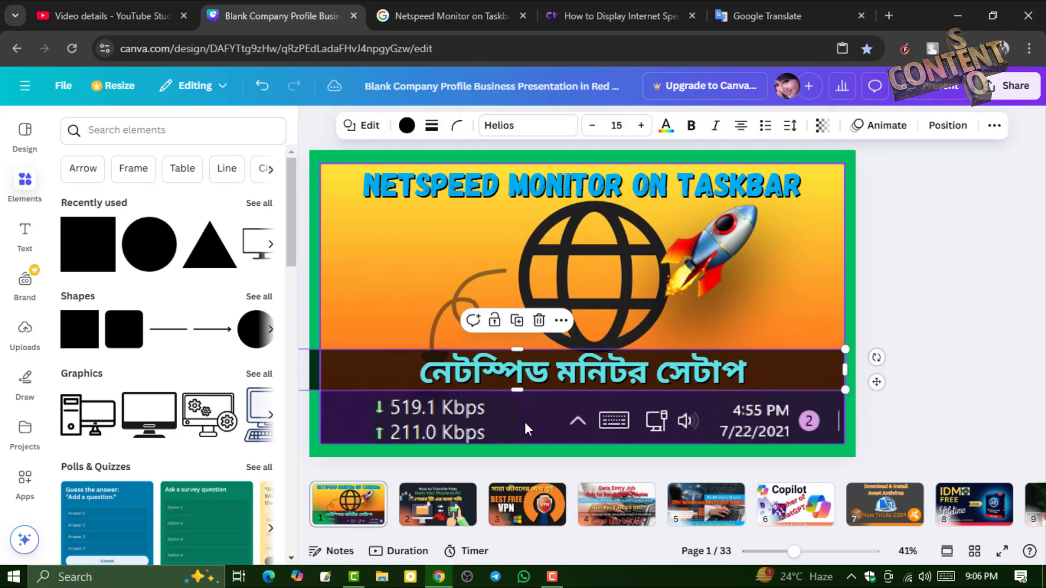
{"action": "left_click", "coordinate": [338, 381]}
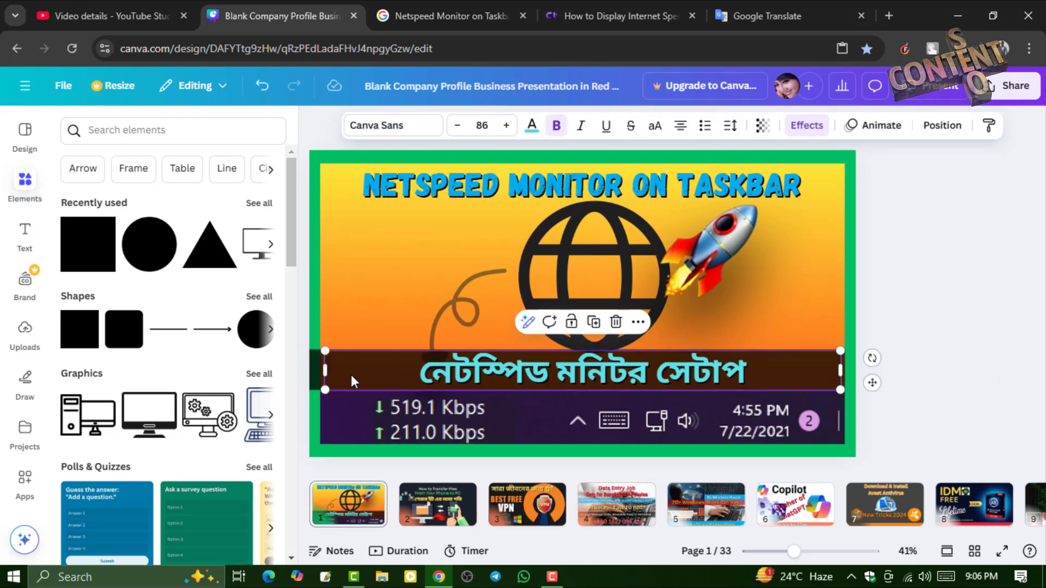
{"action": "left_click", "coordinate": [934, 269]}
{"action": "left_click", "coordinate": [317, 123]}
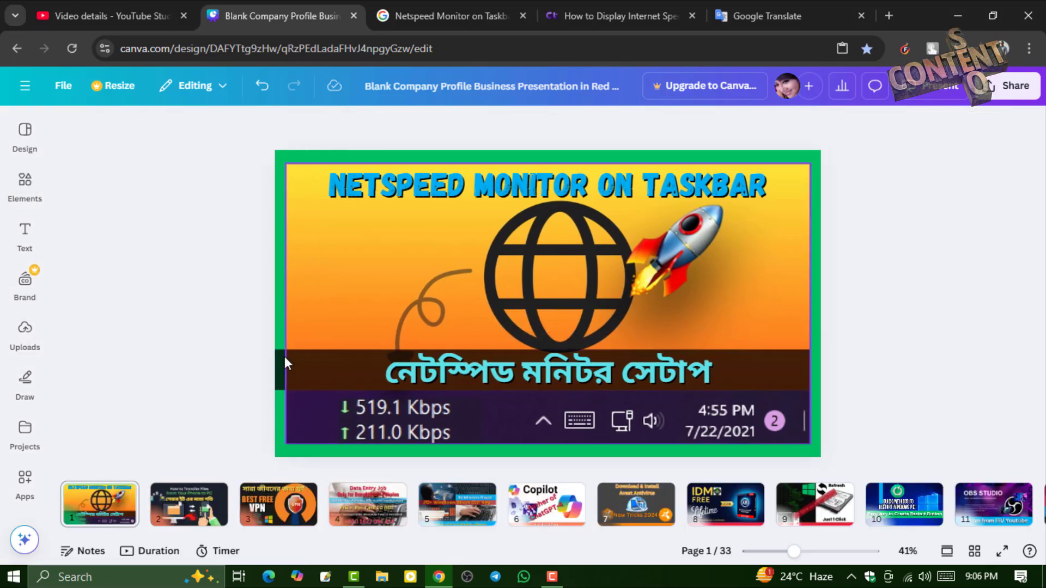
{"action": "left_click", "coordinate": [274, 369]}
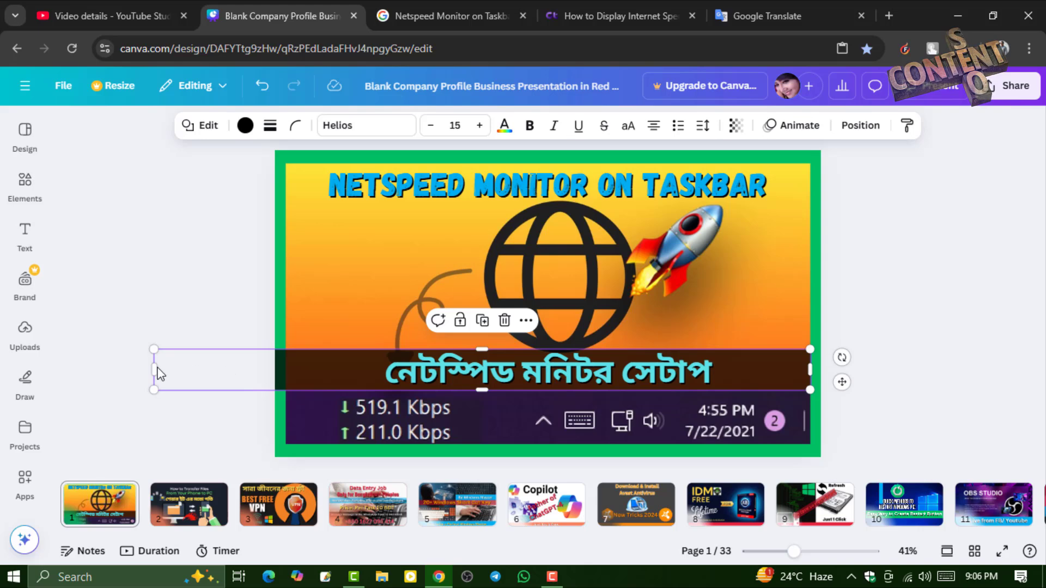
{"action": "left_click_drag", "start_coordinate": [154, 369], "coordinate": [286, 366]}
{"action": "left_click", "coordinate": [238, 341]}
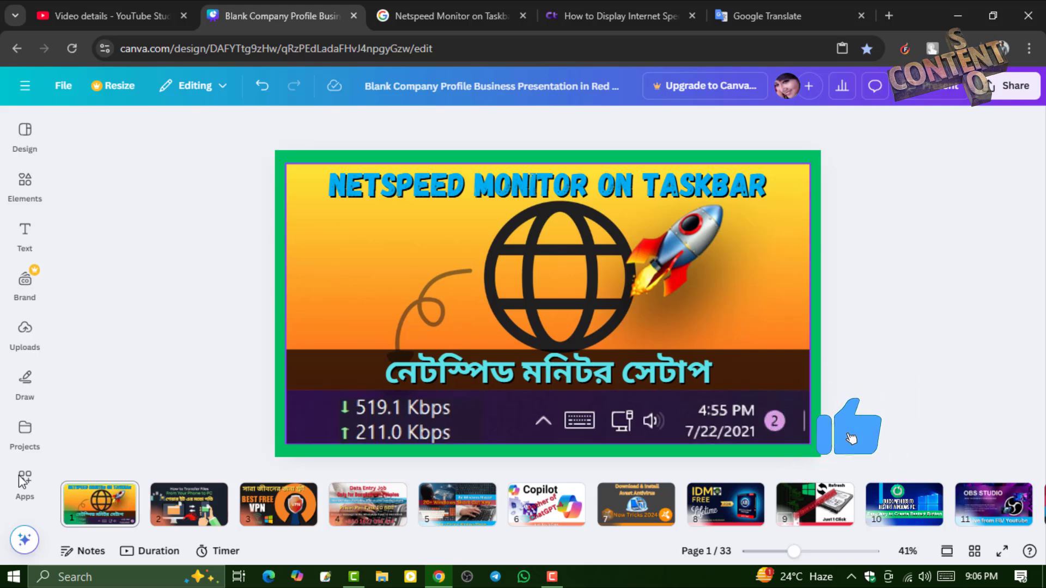
- Set up the design download as a PNG containing only the current page, page 1
{"action": "left_click", "coordinate": [1012, 89]}
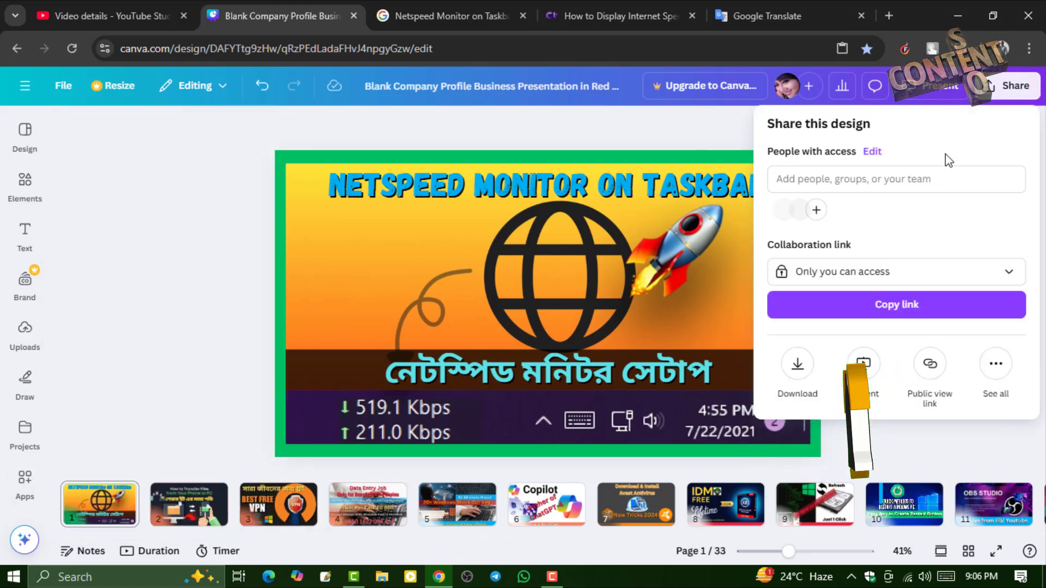
{"action": "left_click", "coordinate": [797, 375]}
{"action": "left_click", "coordinate": [893, 188]}
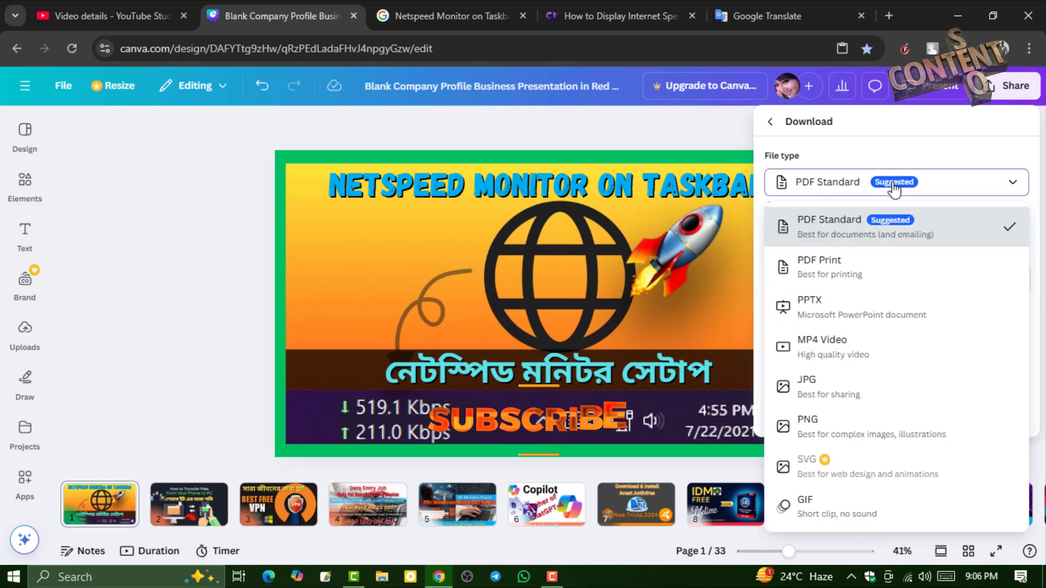
{"action": "left_click", "coordinate": [816, 425]}
{"action": "left_click", "coordinate": [852, 377]}
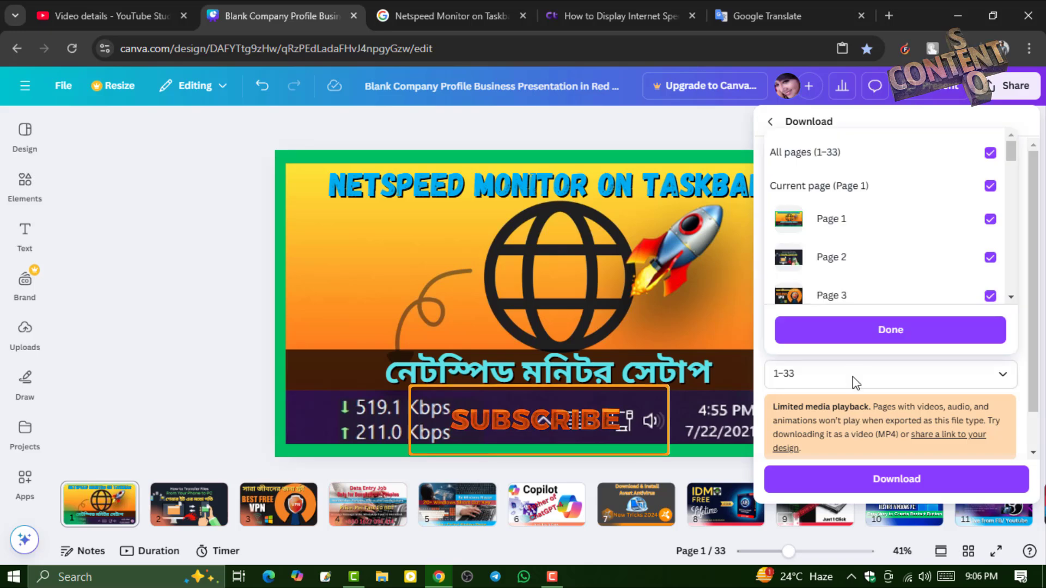
{"action": "left_click", "coordinate": [989, 153]}
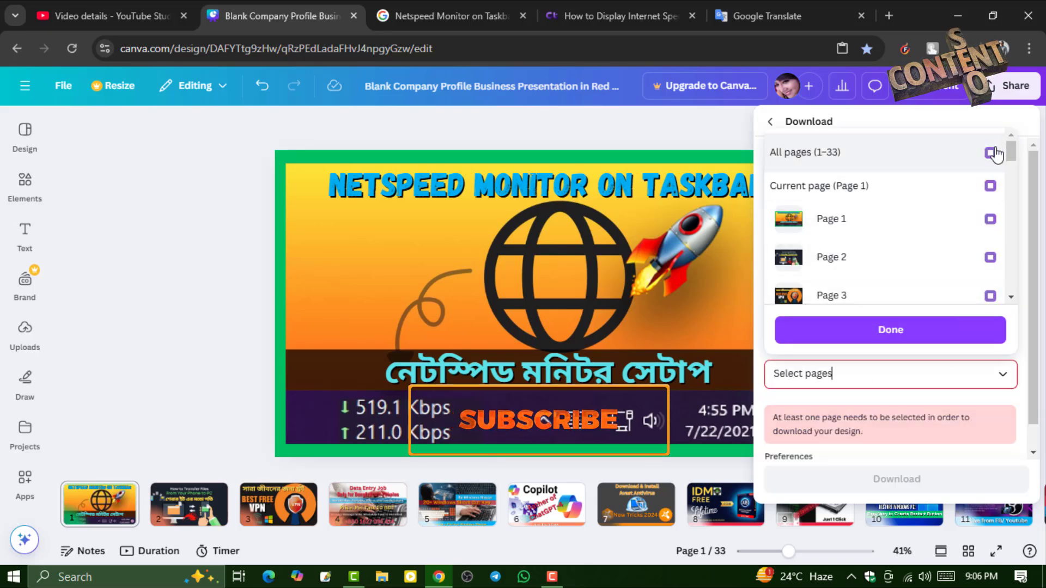
{"action": "left_click", "coordinate": [990, 187]}
{"action": "left_click", "coordinate": [897, 329]}
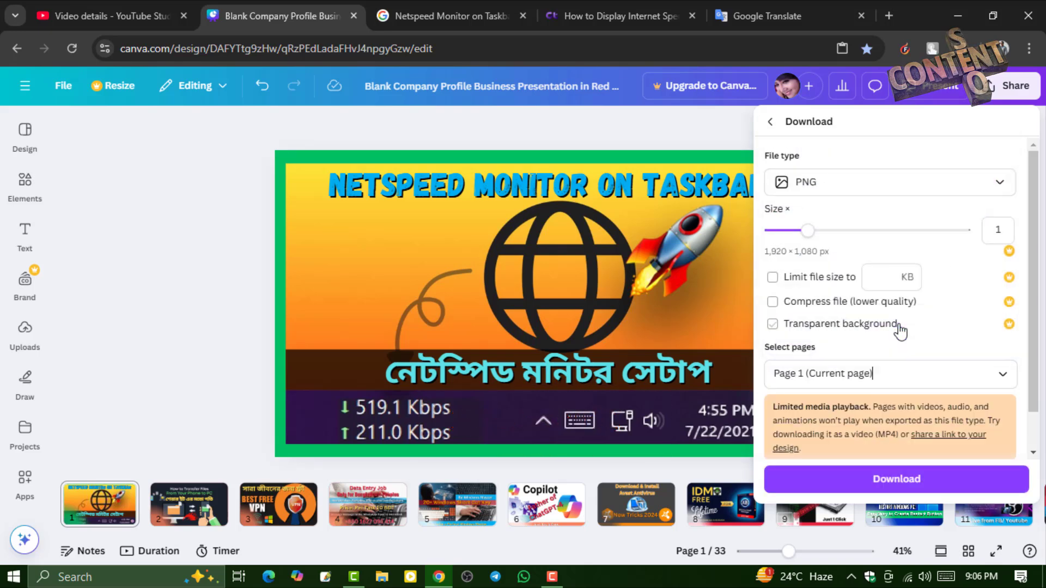
- Download the thumbnail PNG and close the design's browser tab
{"action": "left_click", "coordinate": [891, 480]}
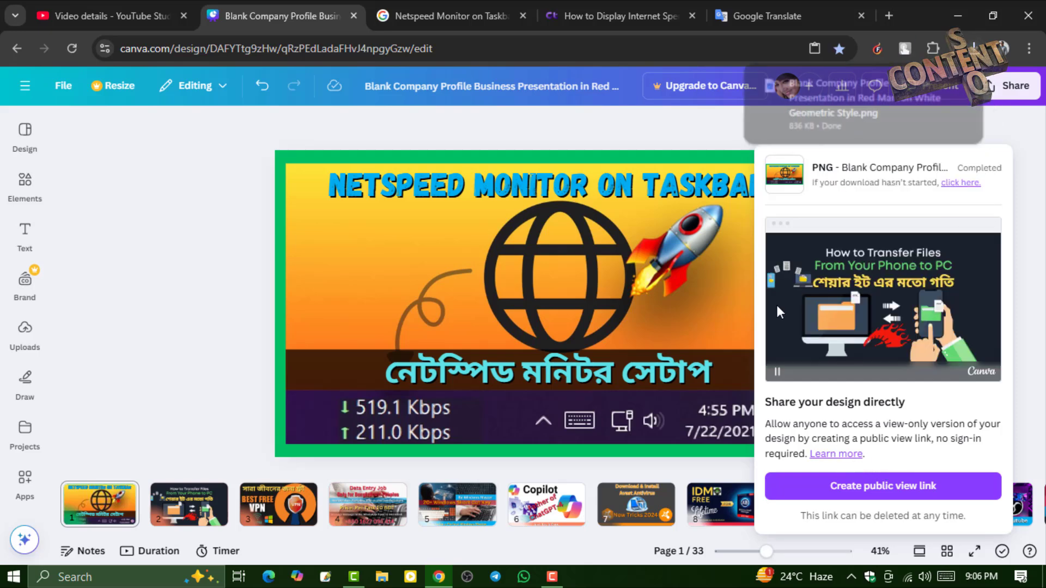
{"action": "left_click", "coordinate": [220, 149]}
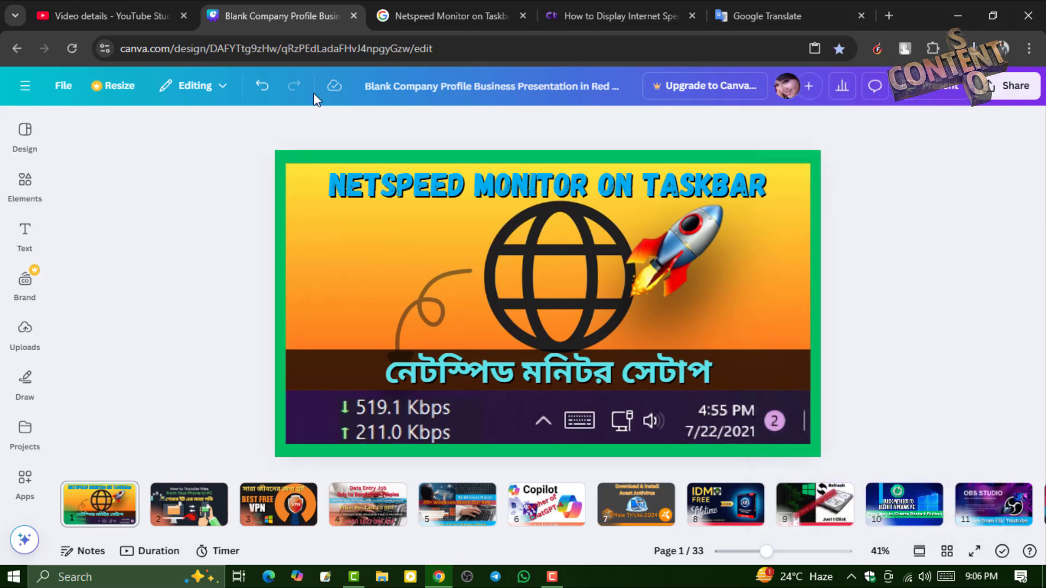
{"action": "left_click", "coordinate": [353, 16]}
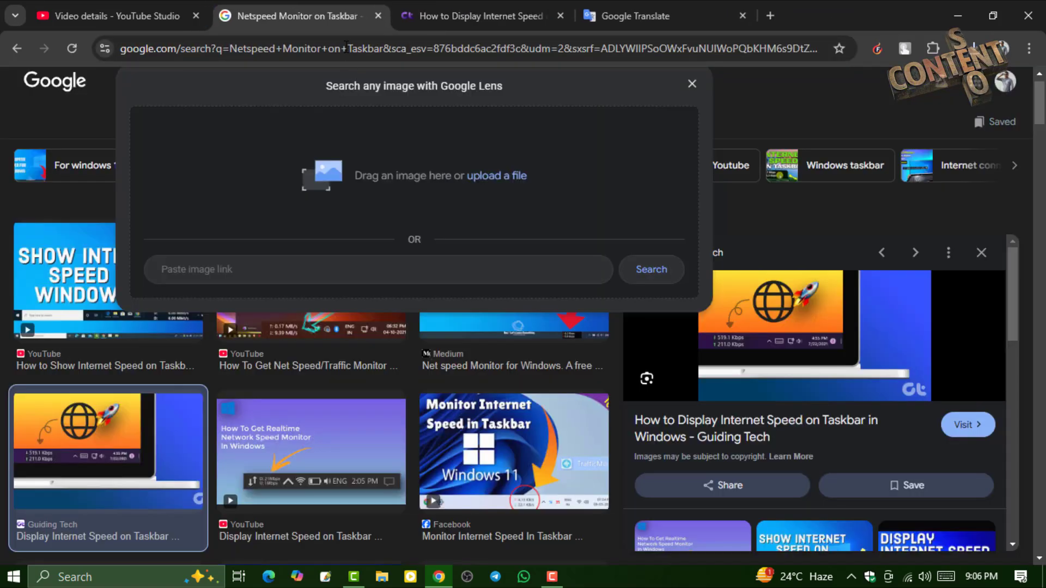